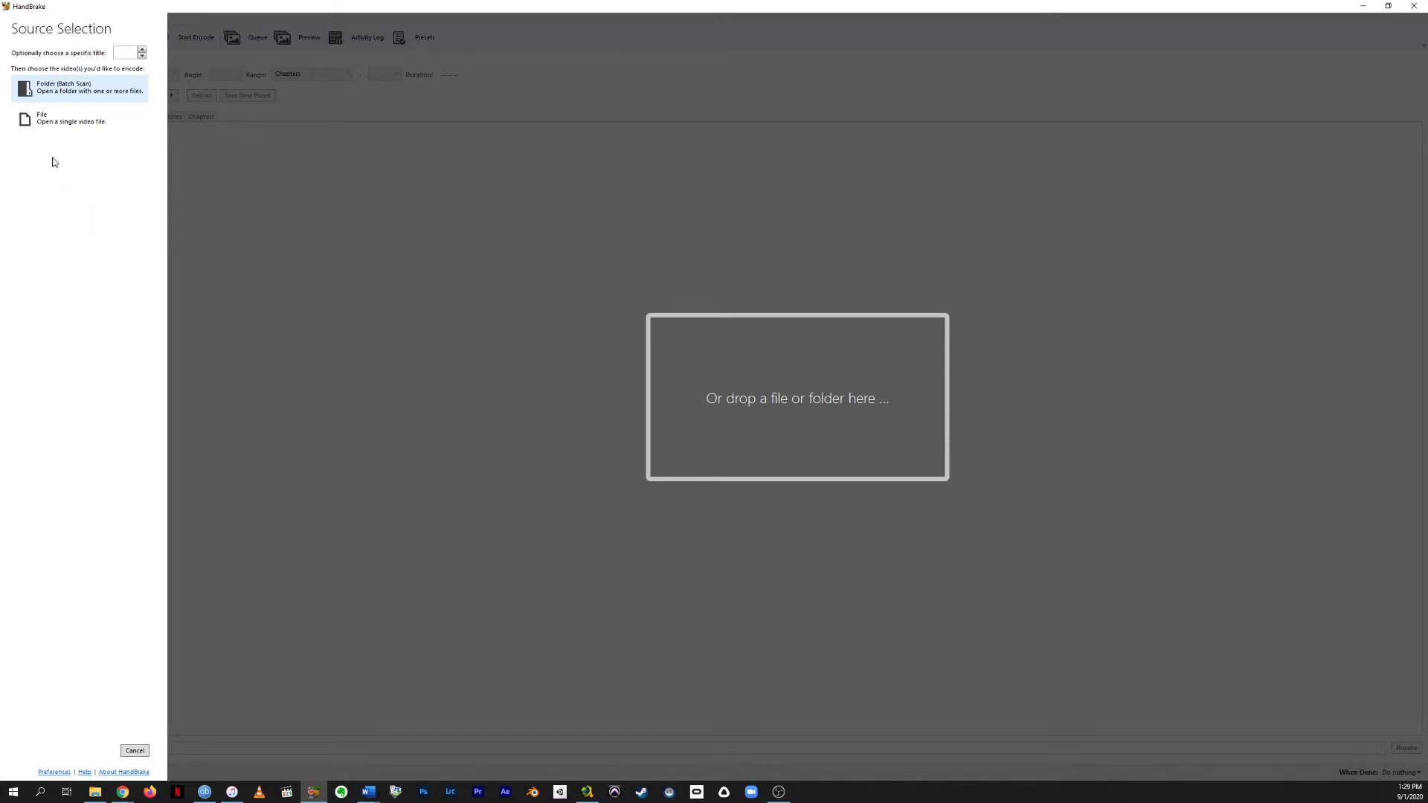
Start opening a single video file from Source Selection to browse the examples folder
left_click(63, 127)
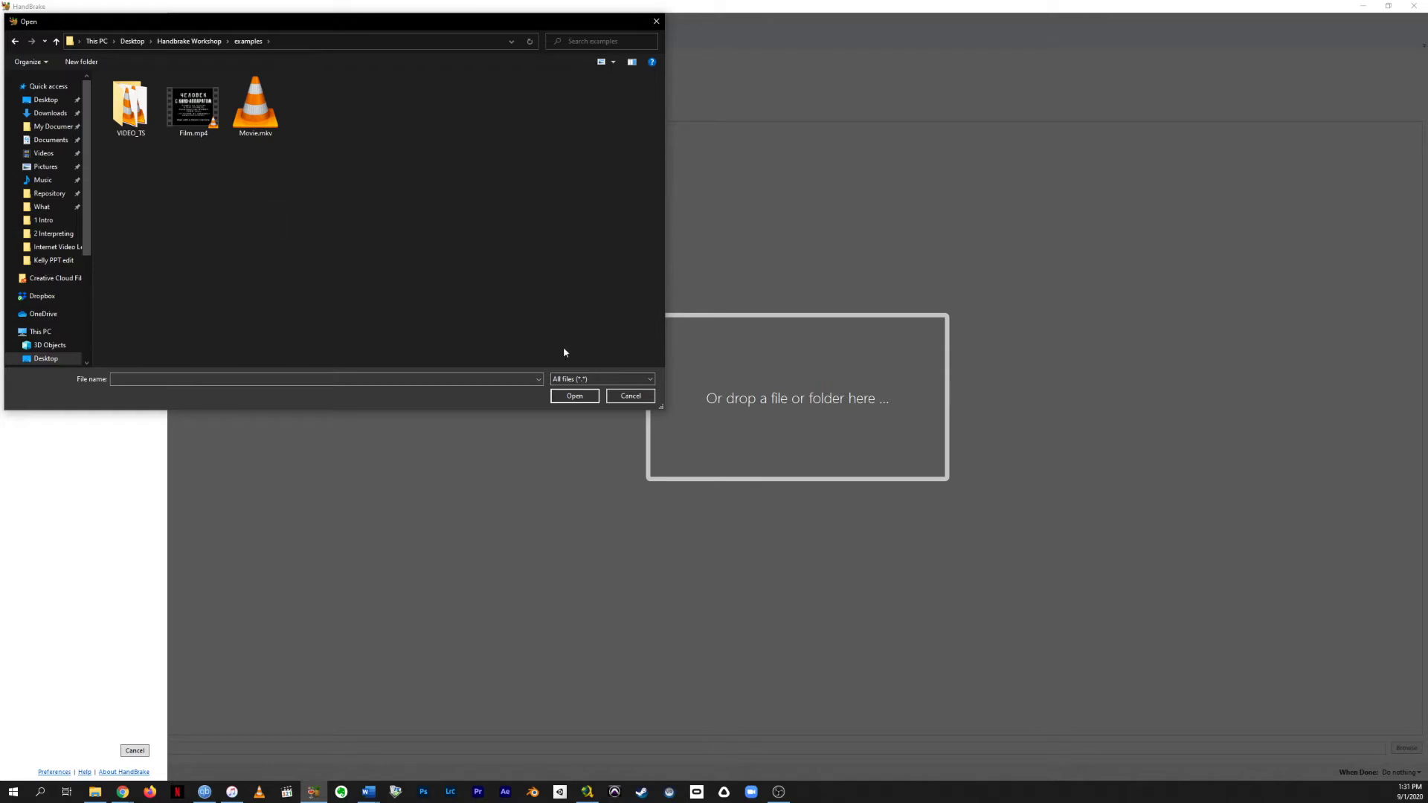
Load Movie.mkv from the examples folder as the source
left_click(273, 121)
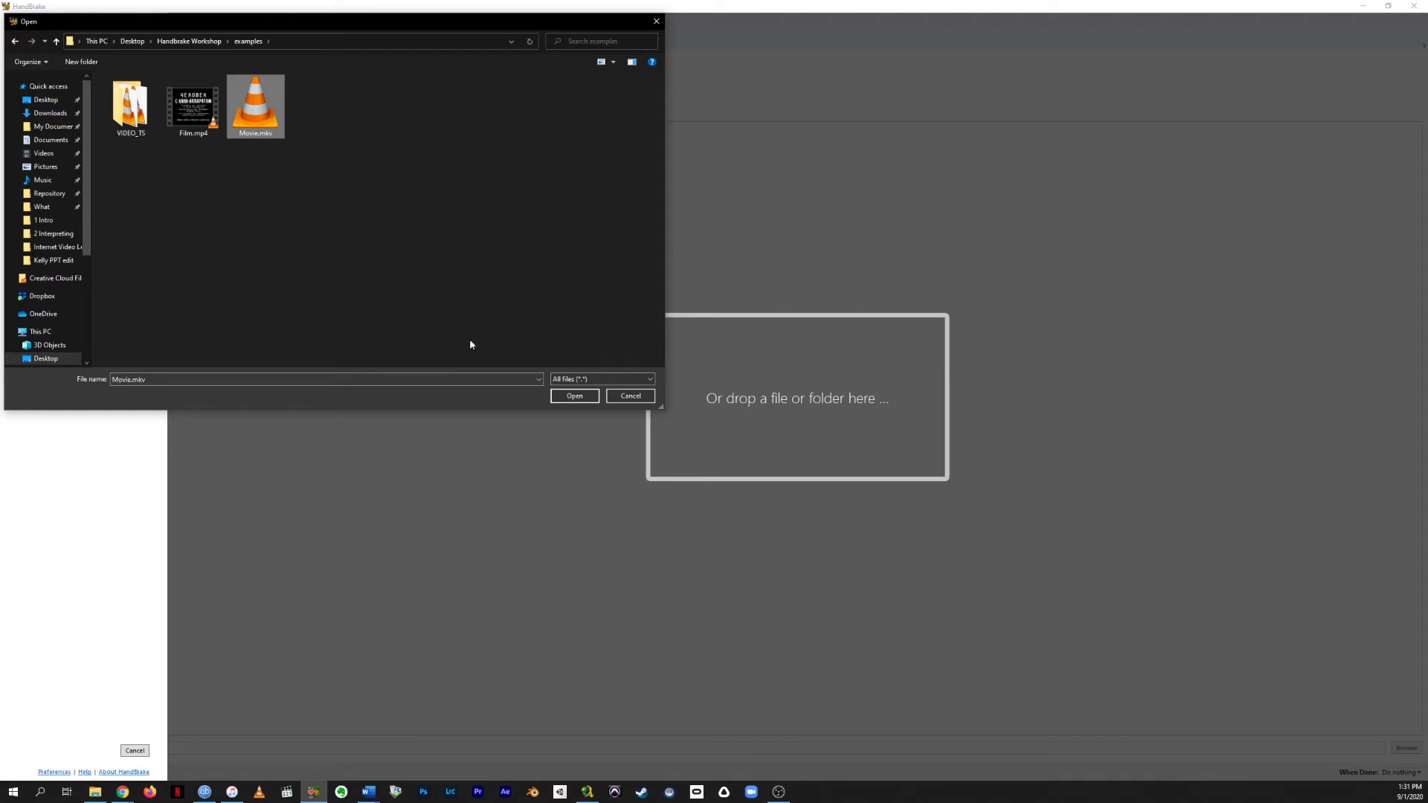
left_click(580, 399)
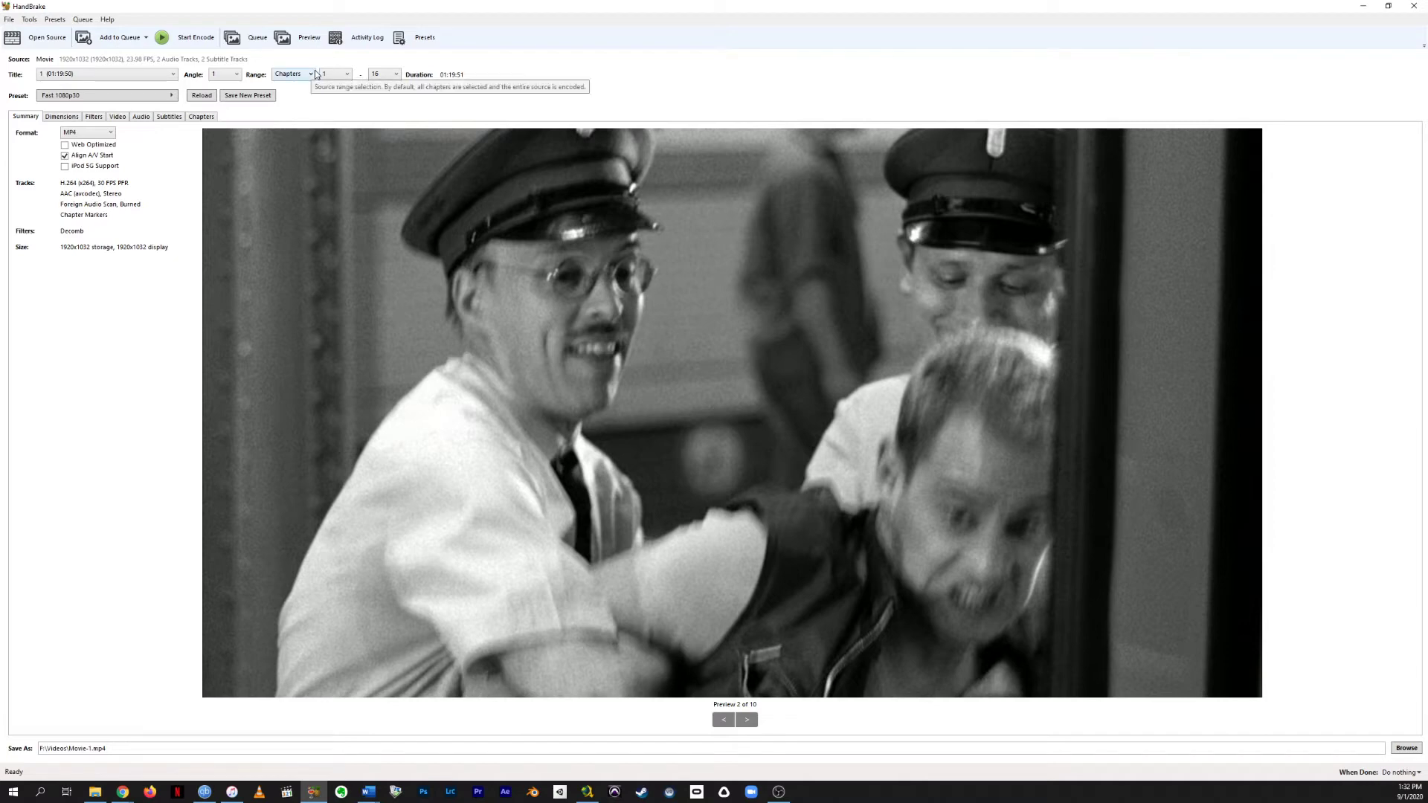
Switch the encode range from chapters to seconds and select the 00:00:00 start time
left_click(313, 75)
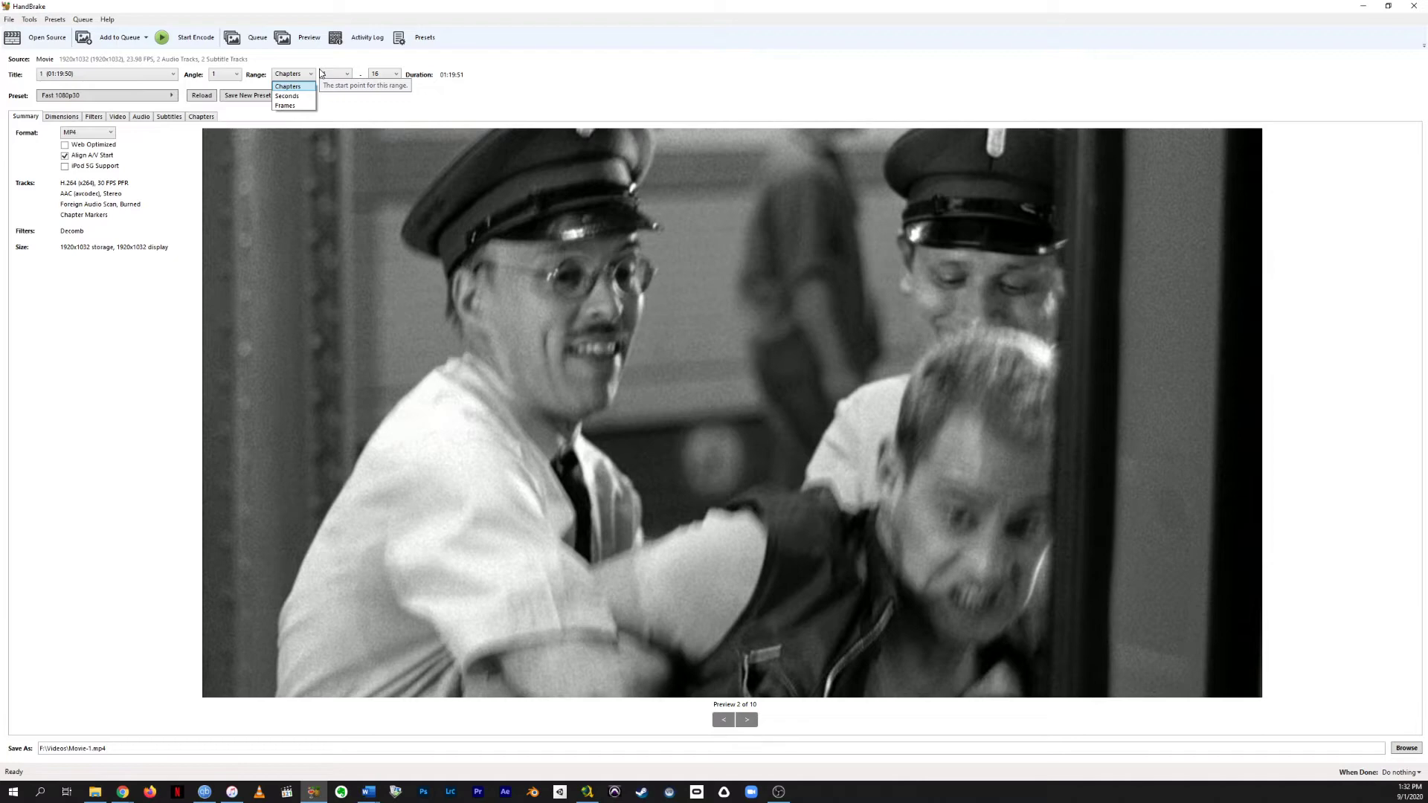
left_click(322, 73)
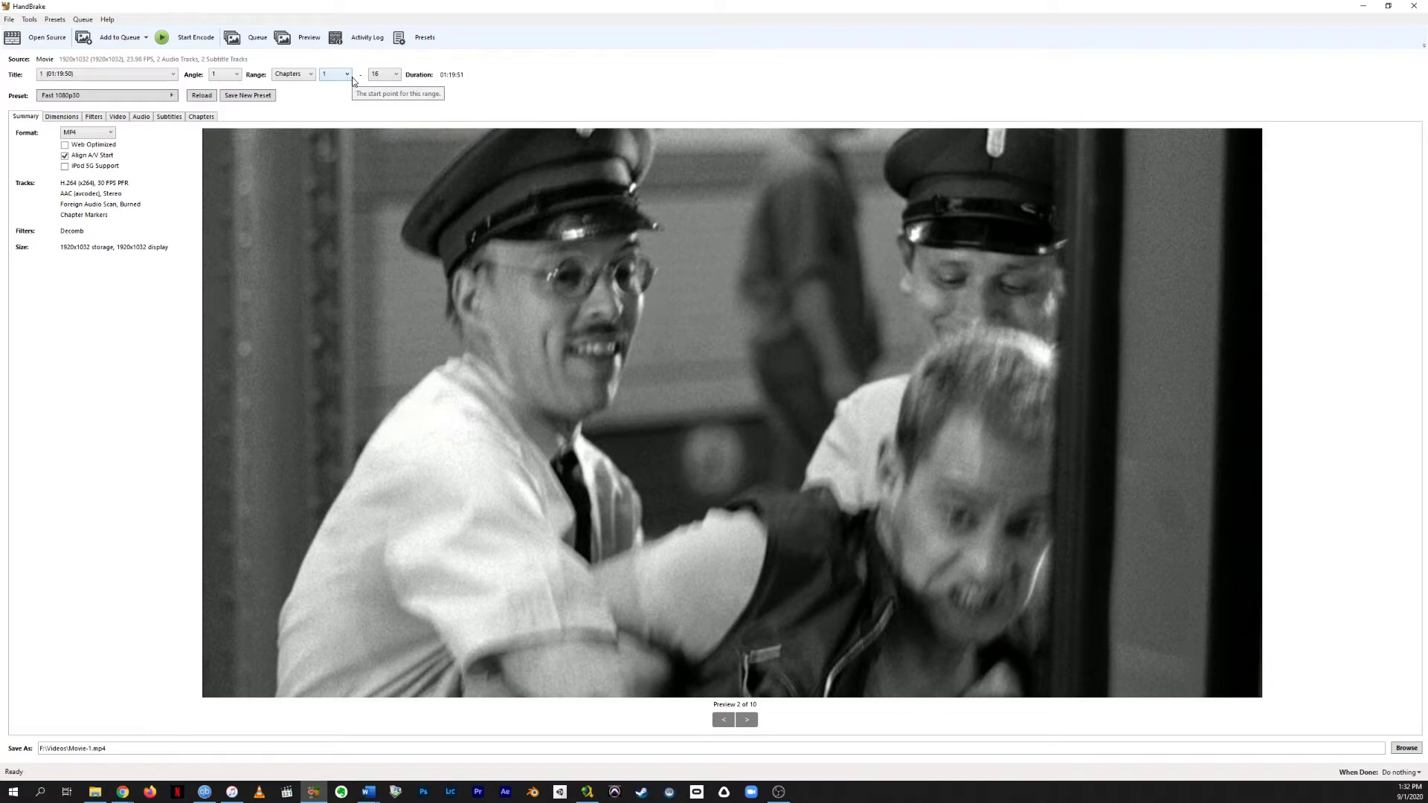
key("Down")
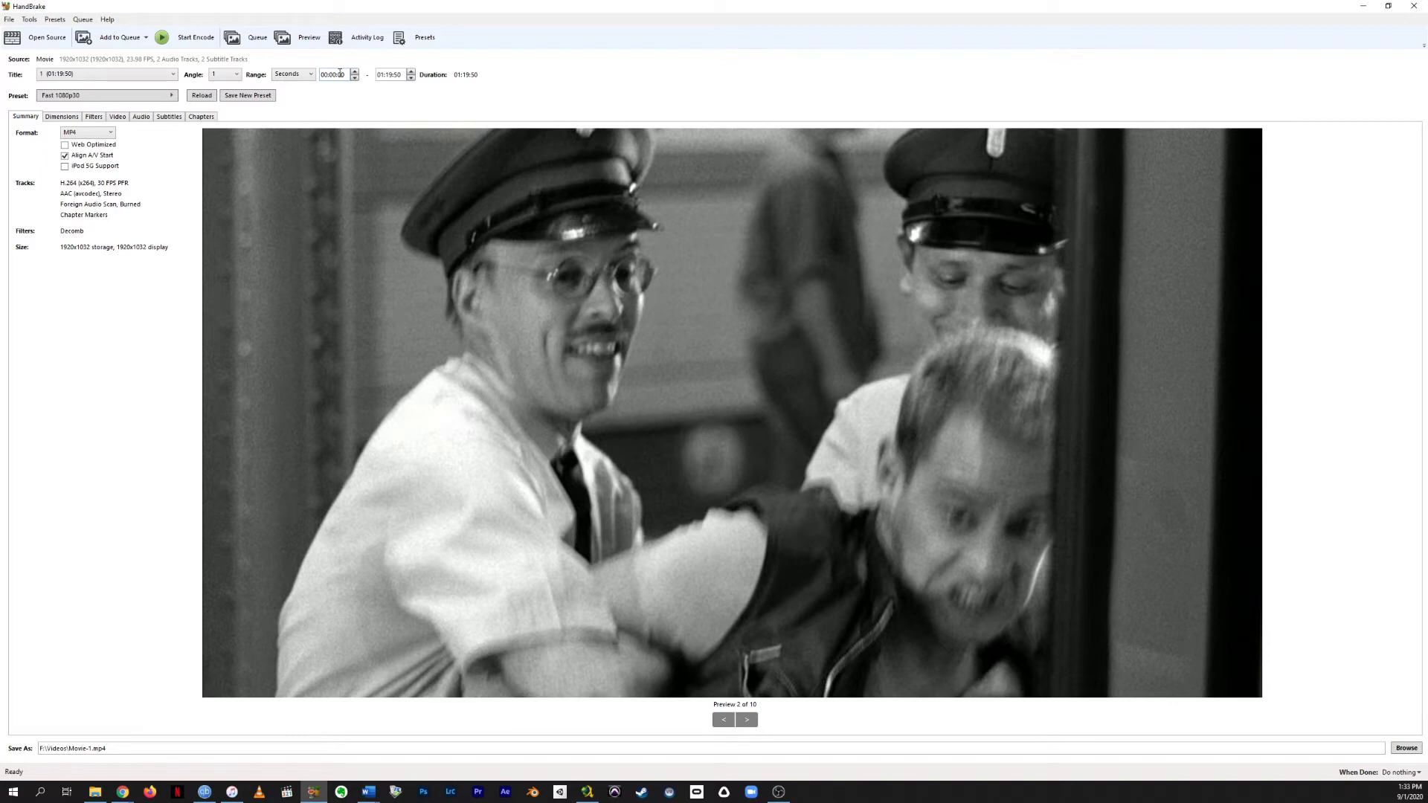
left_click_drag(320, 75, 347, 74)
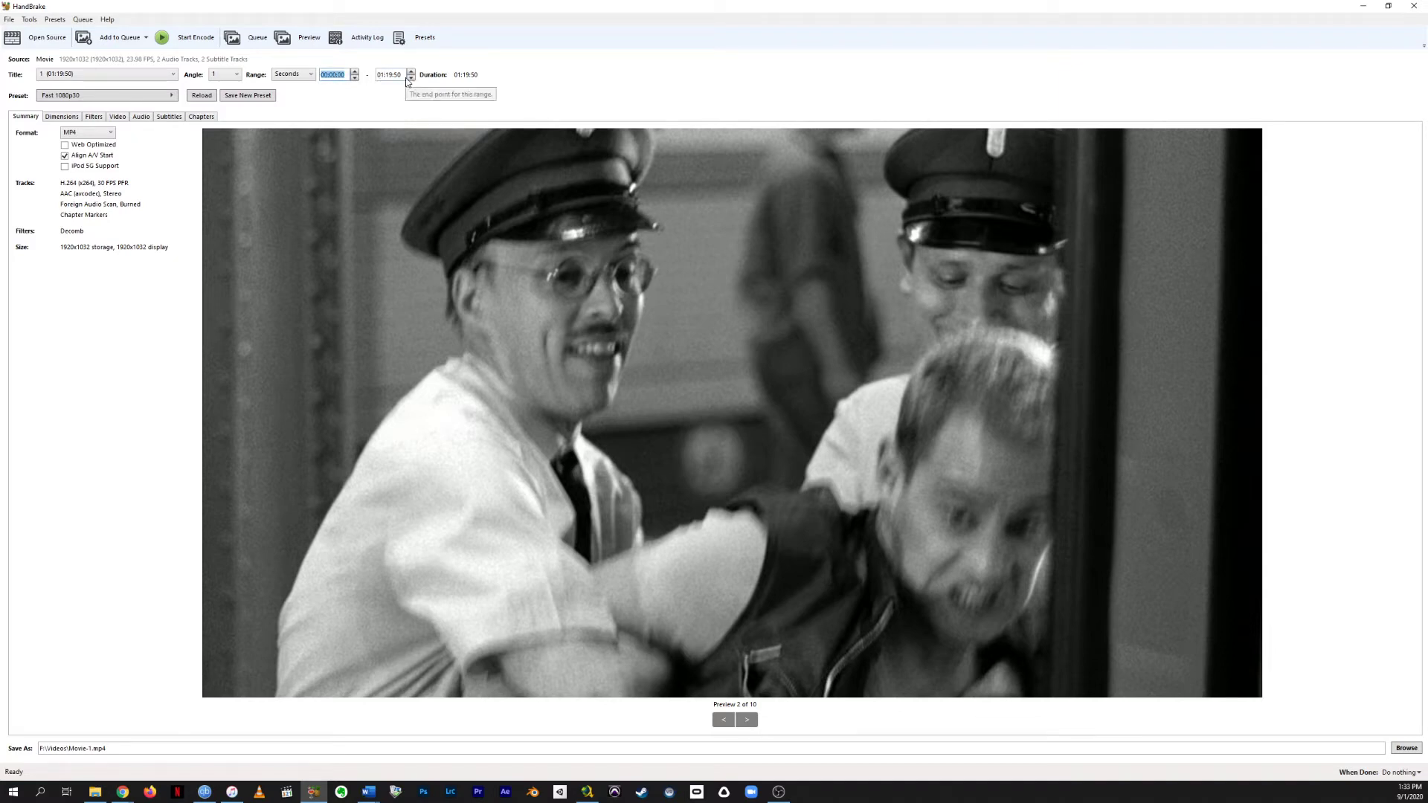
key("Tab")
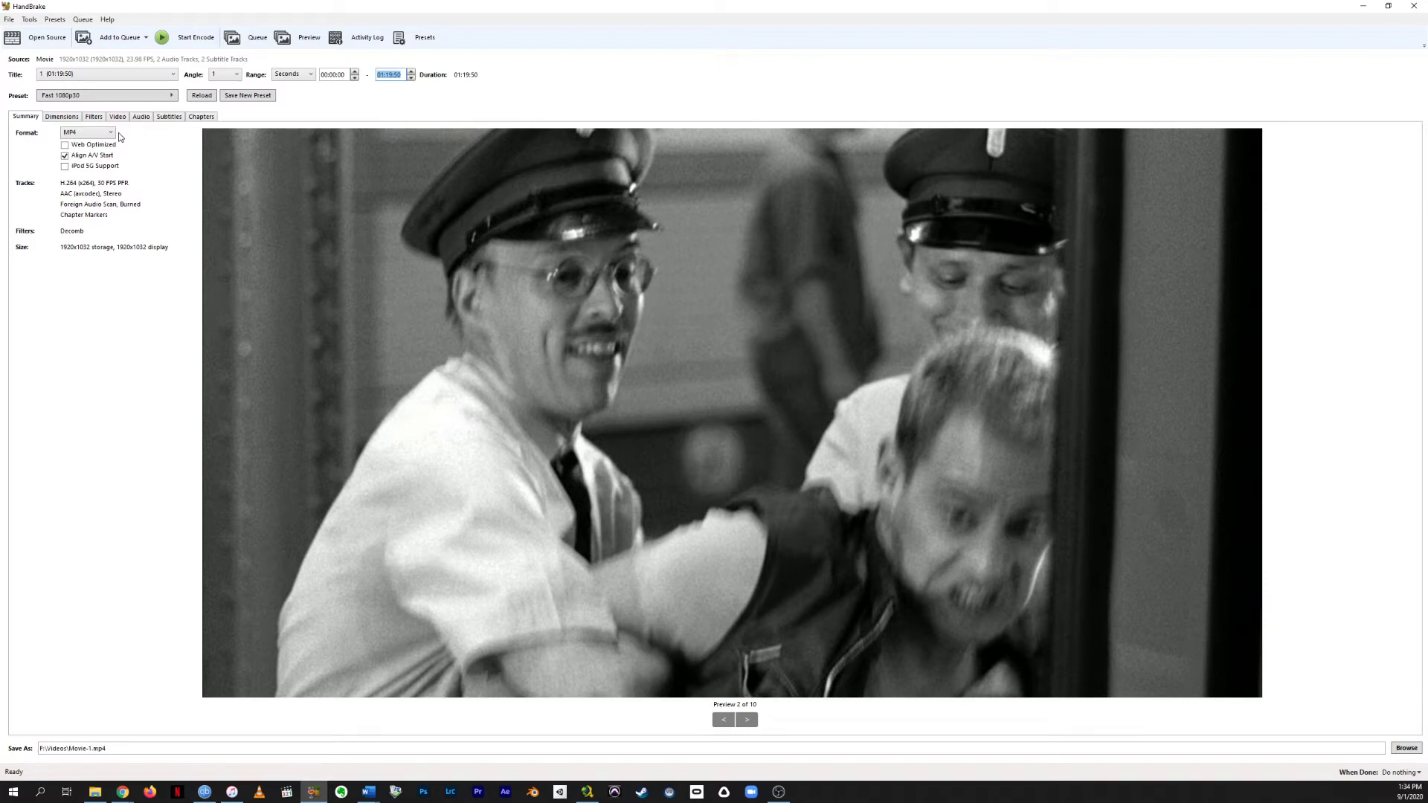
left_click(116, 134)
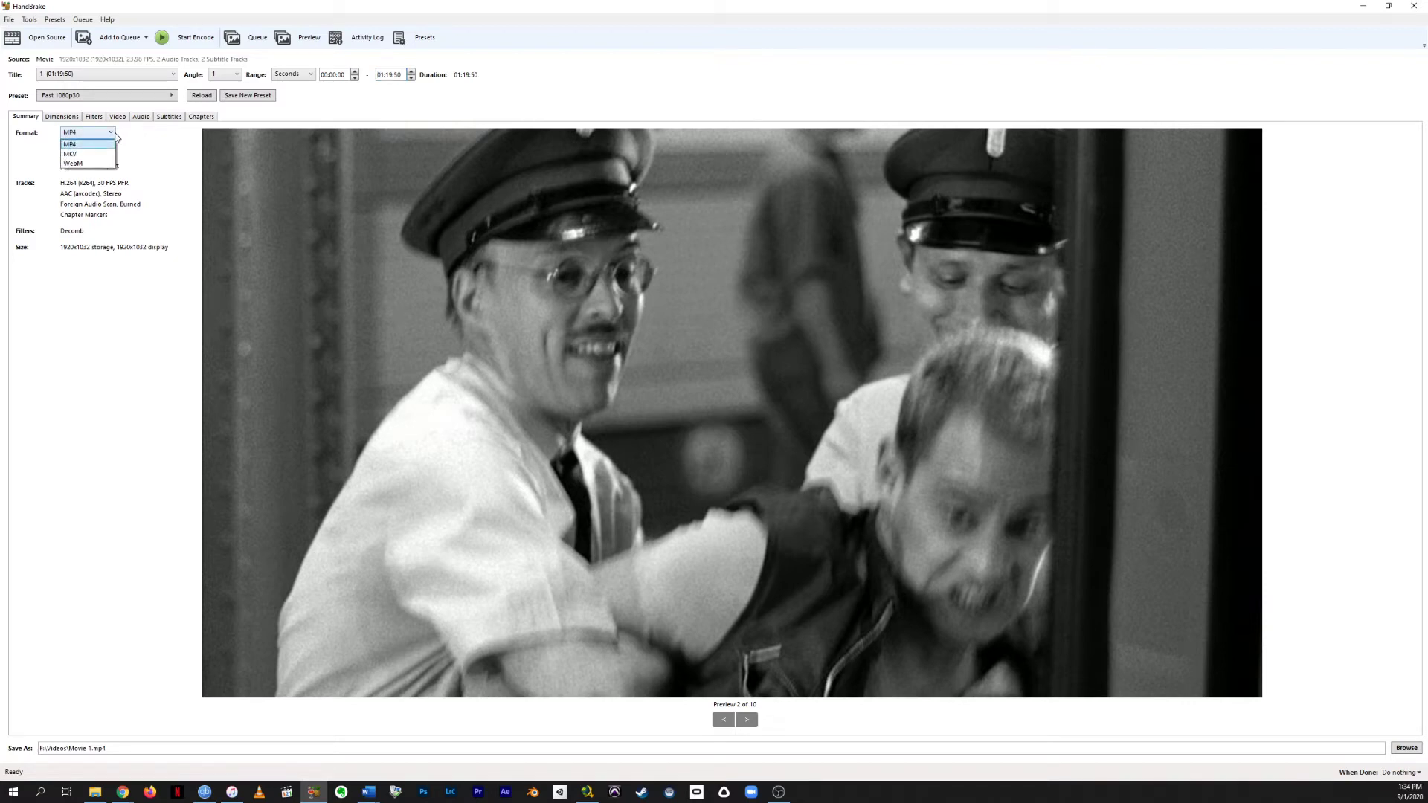
left_click(116, 135)
left_click(29, 19)
In Preferences > Output Files, keep the MP4 file extension set to Always use MP4
left_click(135, 278)
left_click(31, 19)
left_click(55, 63)
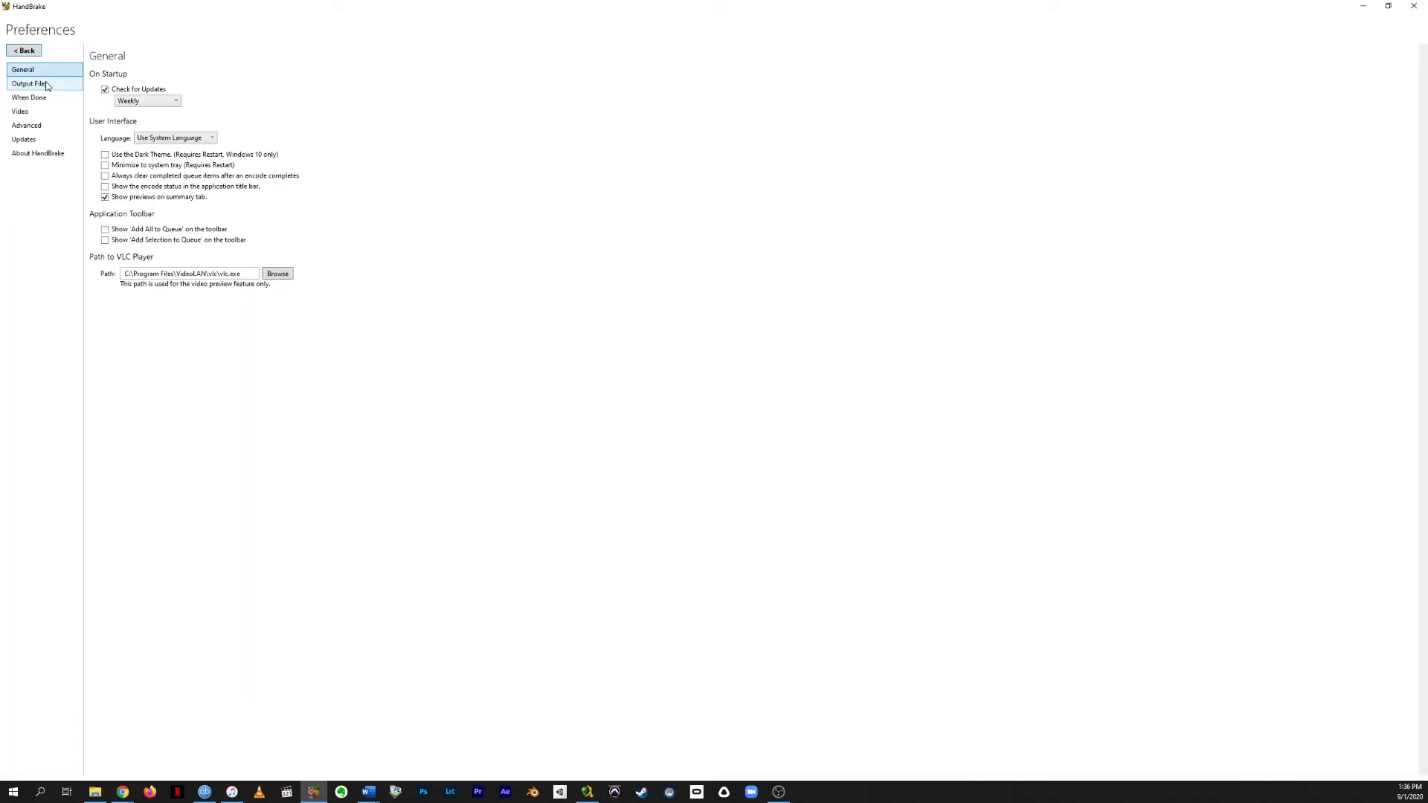
left_click(47, 84)
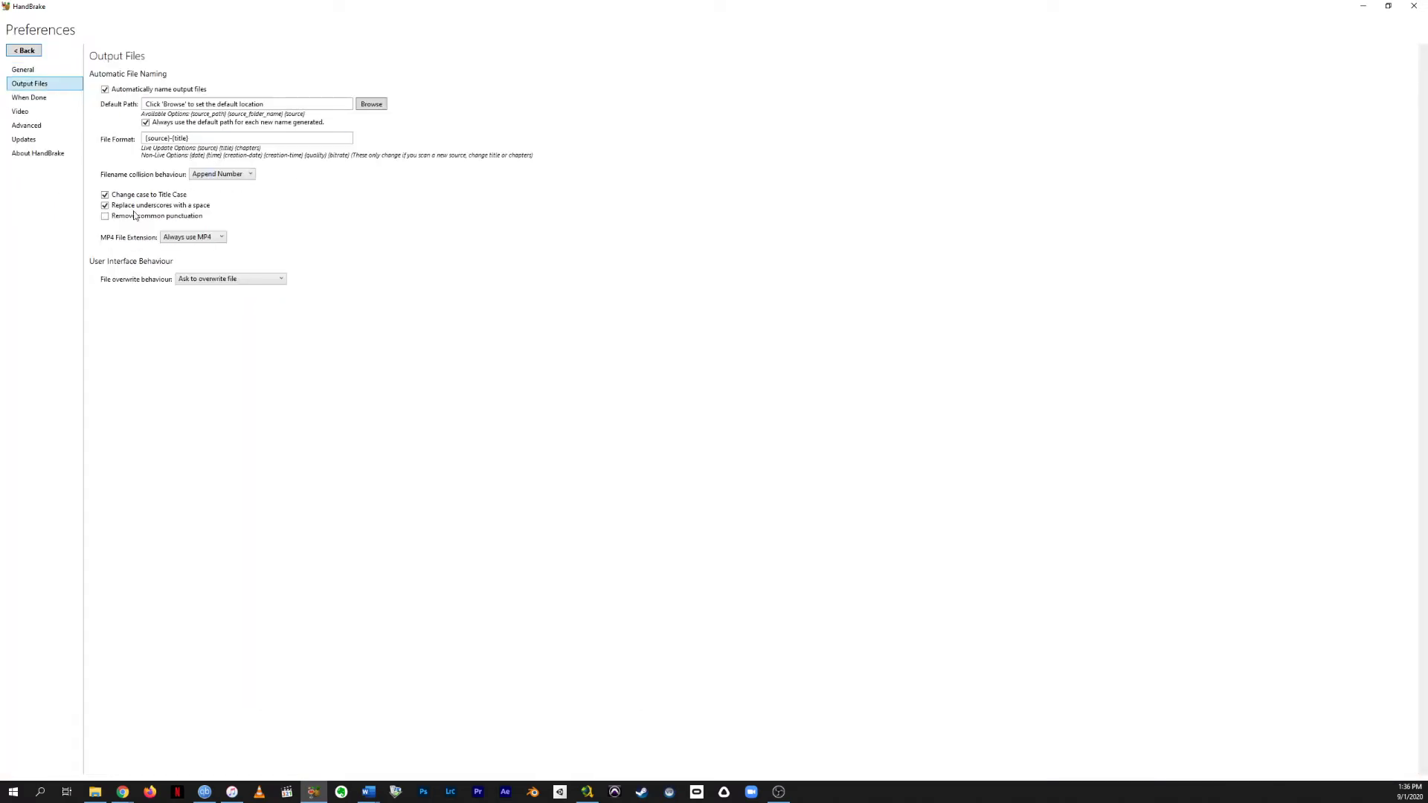
left_click(211, 238)
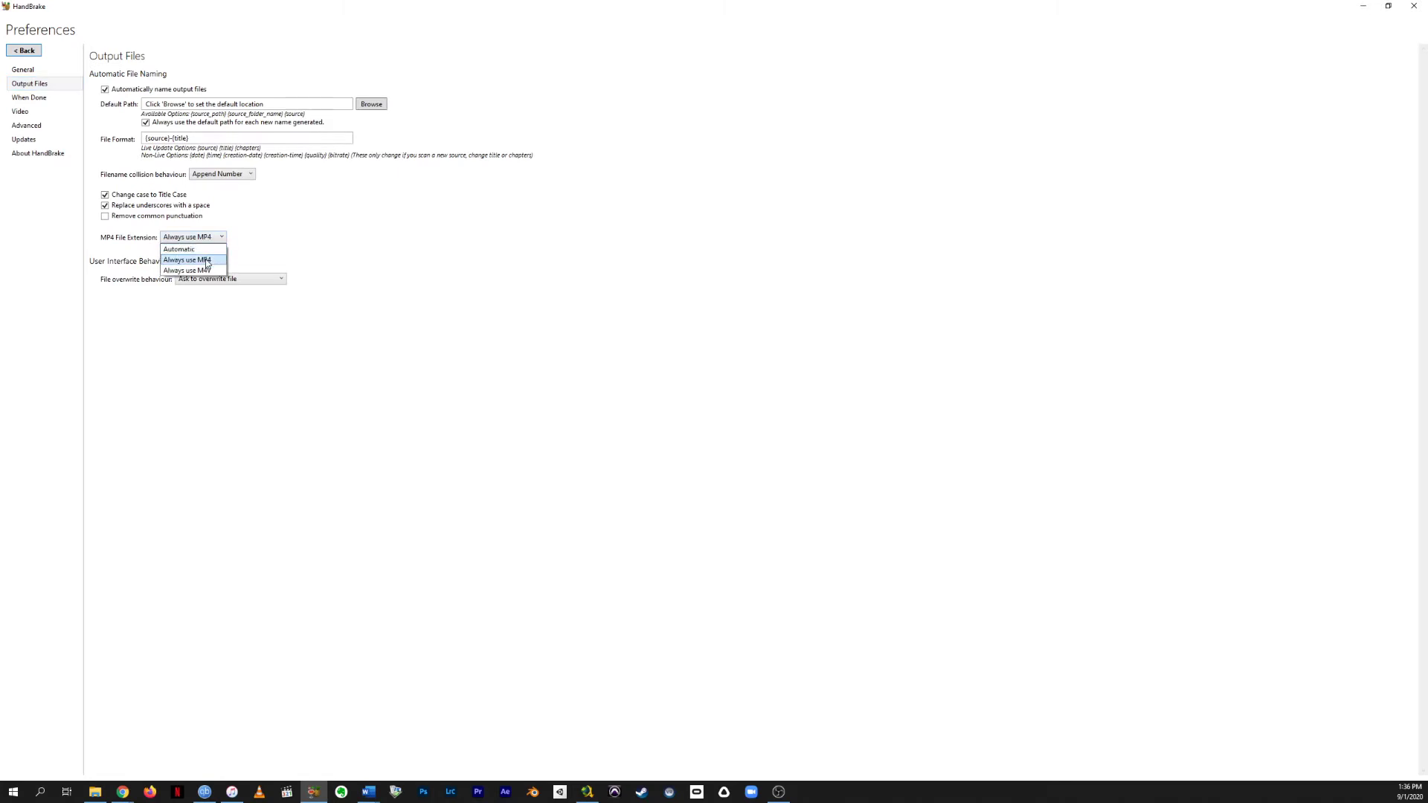
left_click(207, 265)
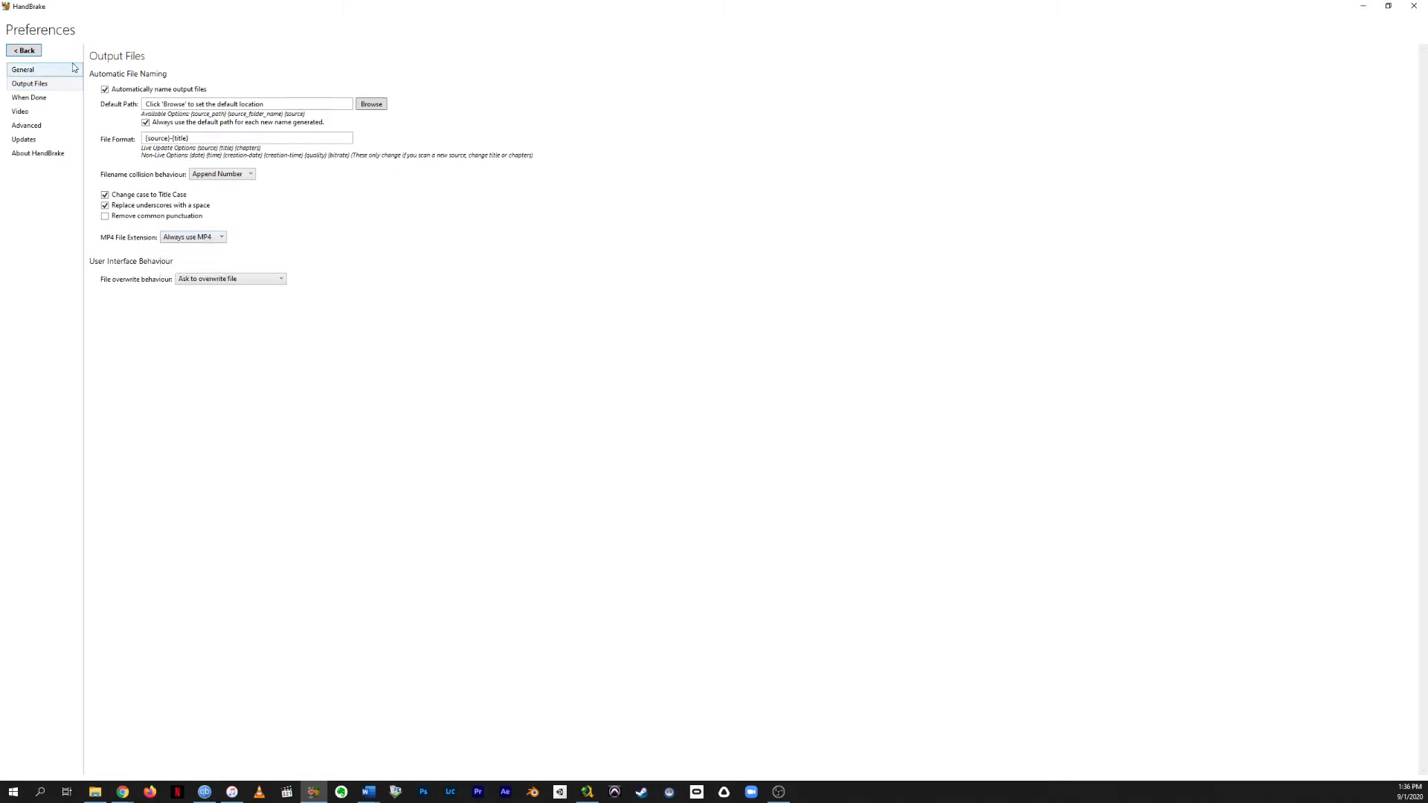
left_click(18, 51)
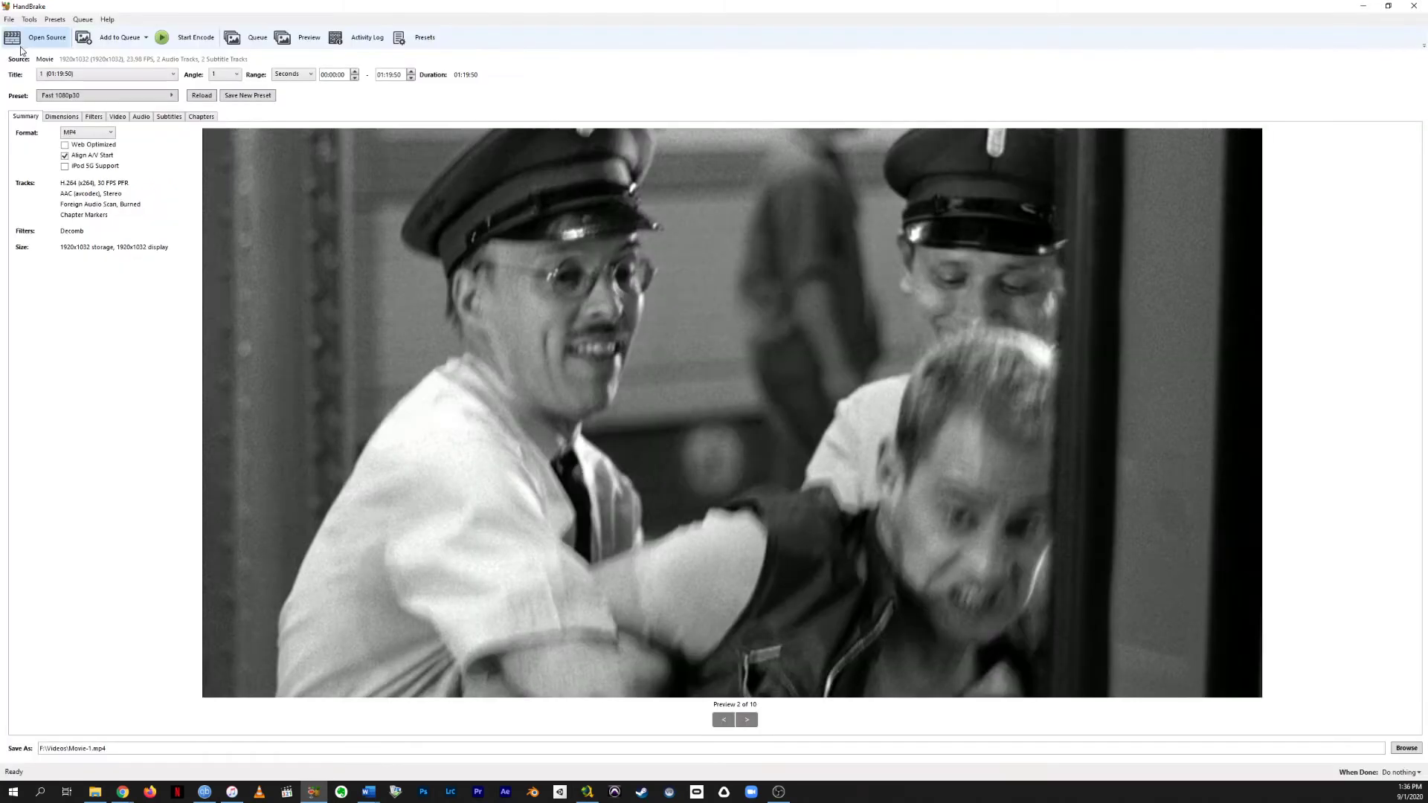
Edit the Movie-1.mp4 destination path, then show the Dimensions size and cropping settings
left_click(121, 749)
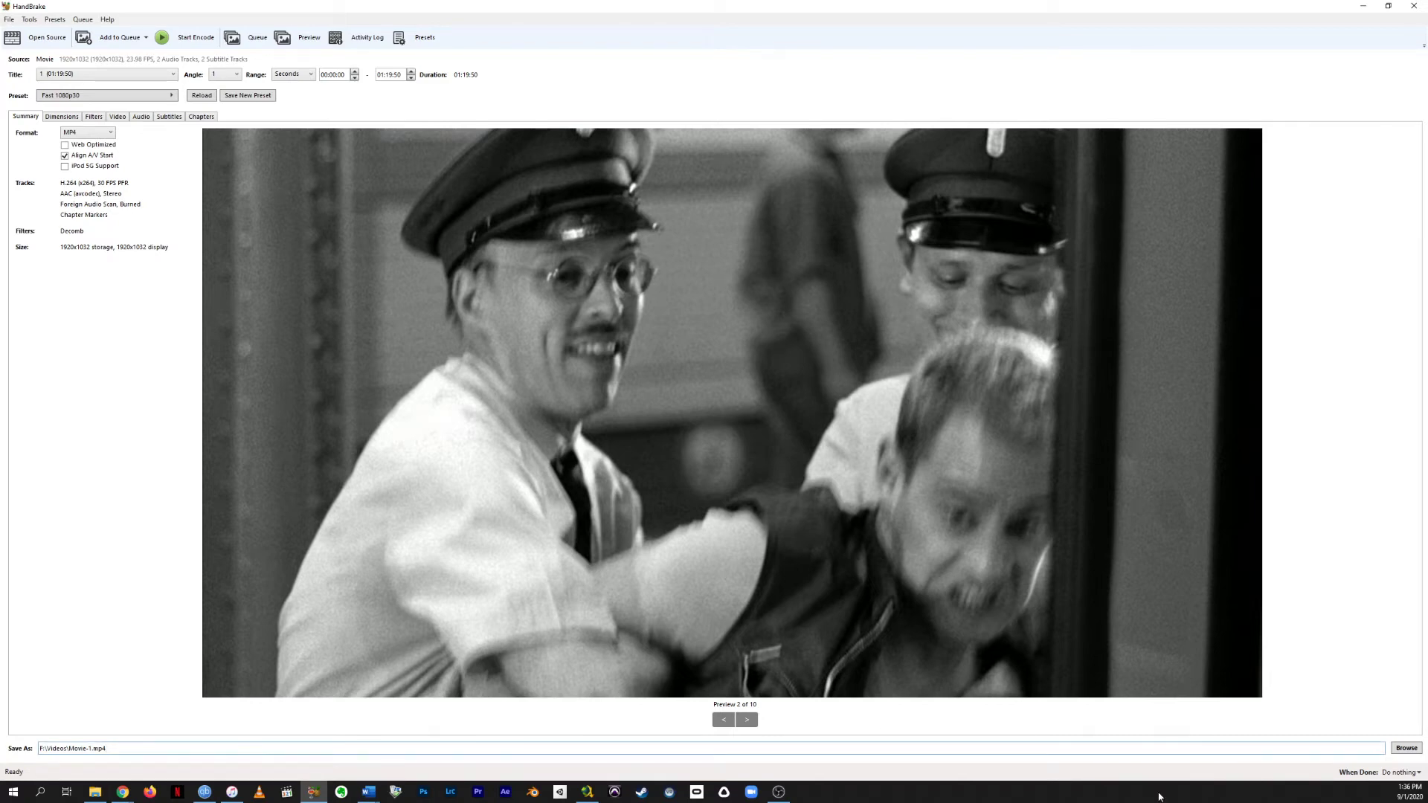
left_click(64, 122)
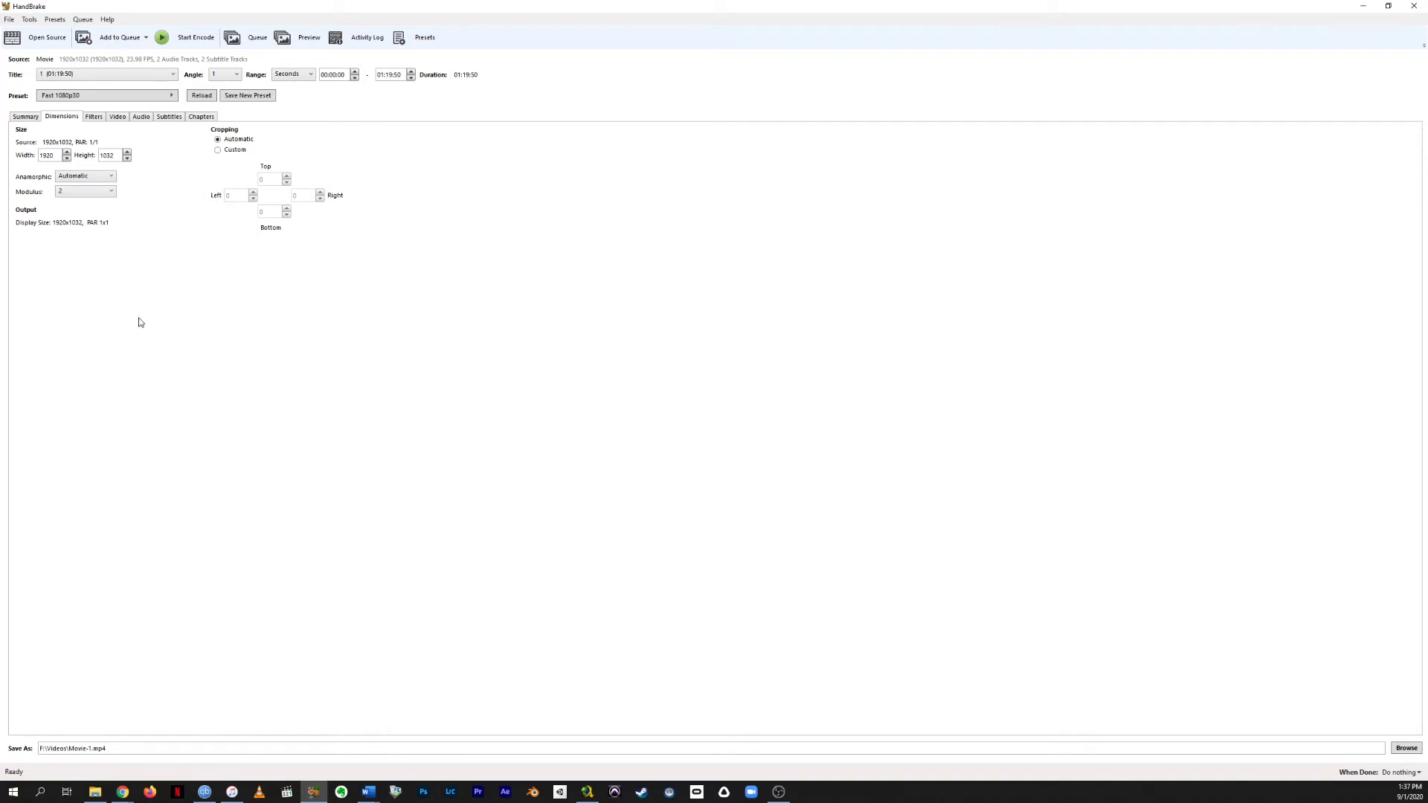
Review the Filters settings with Decomb on, then the Video codec and quality settings
left_click(94, 117)
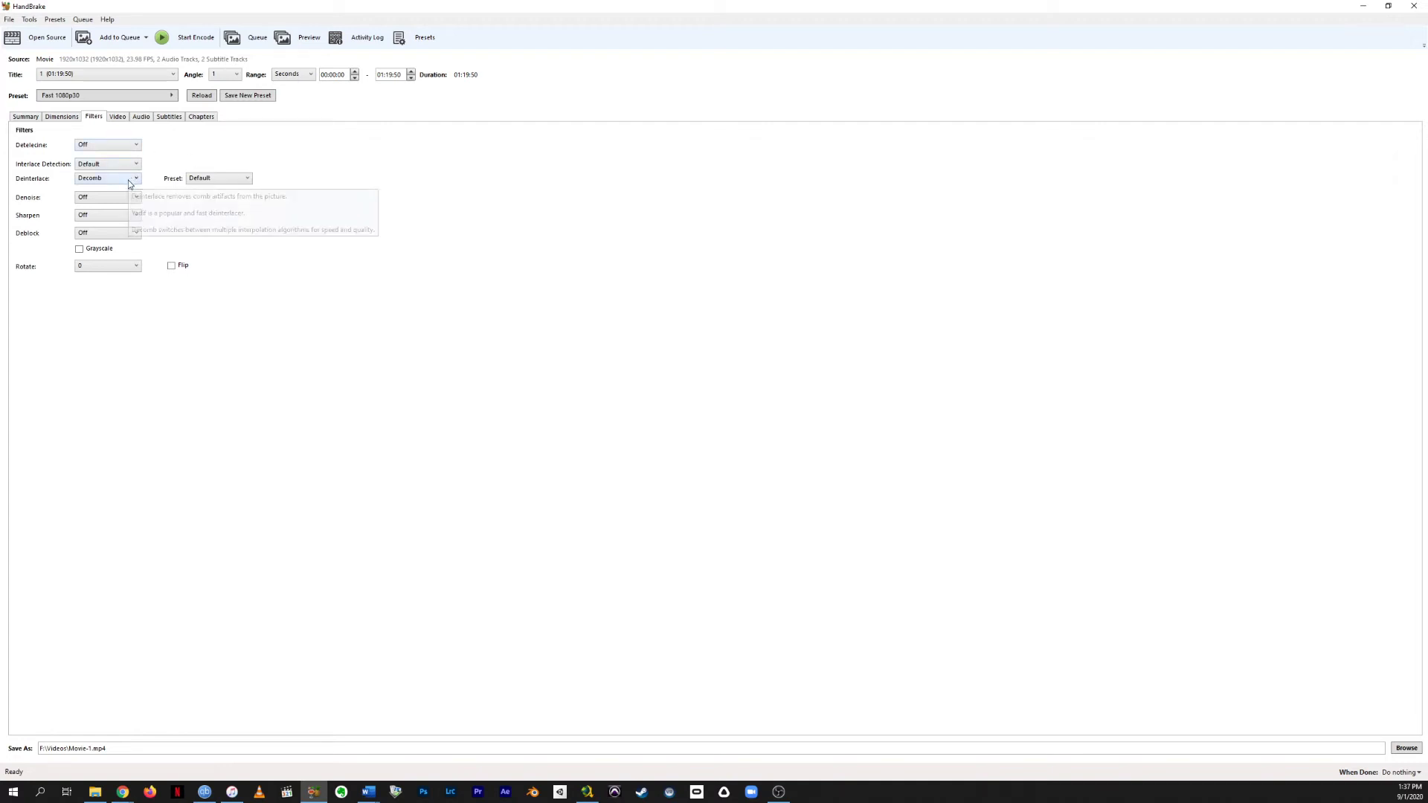
left_click(116, 118)
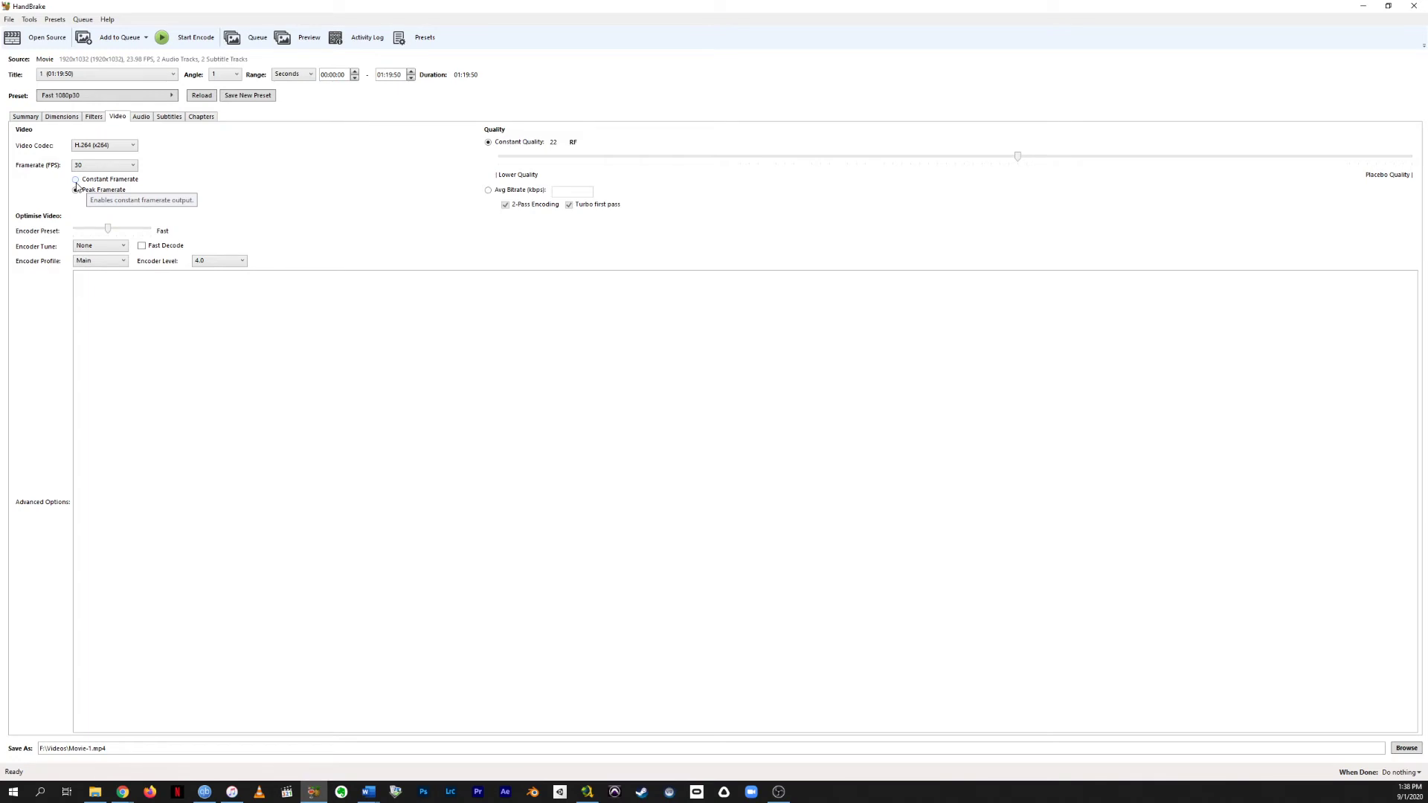
Set the framerate to Same as source with Constant Framerate
left_click(76, 180)
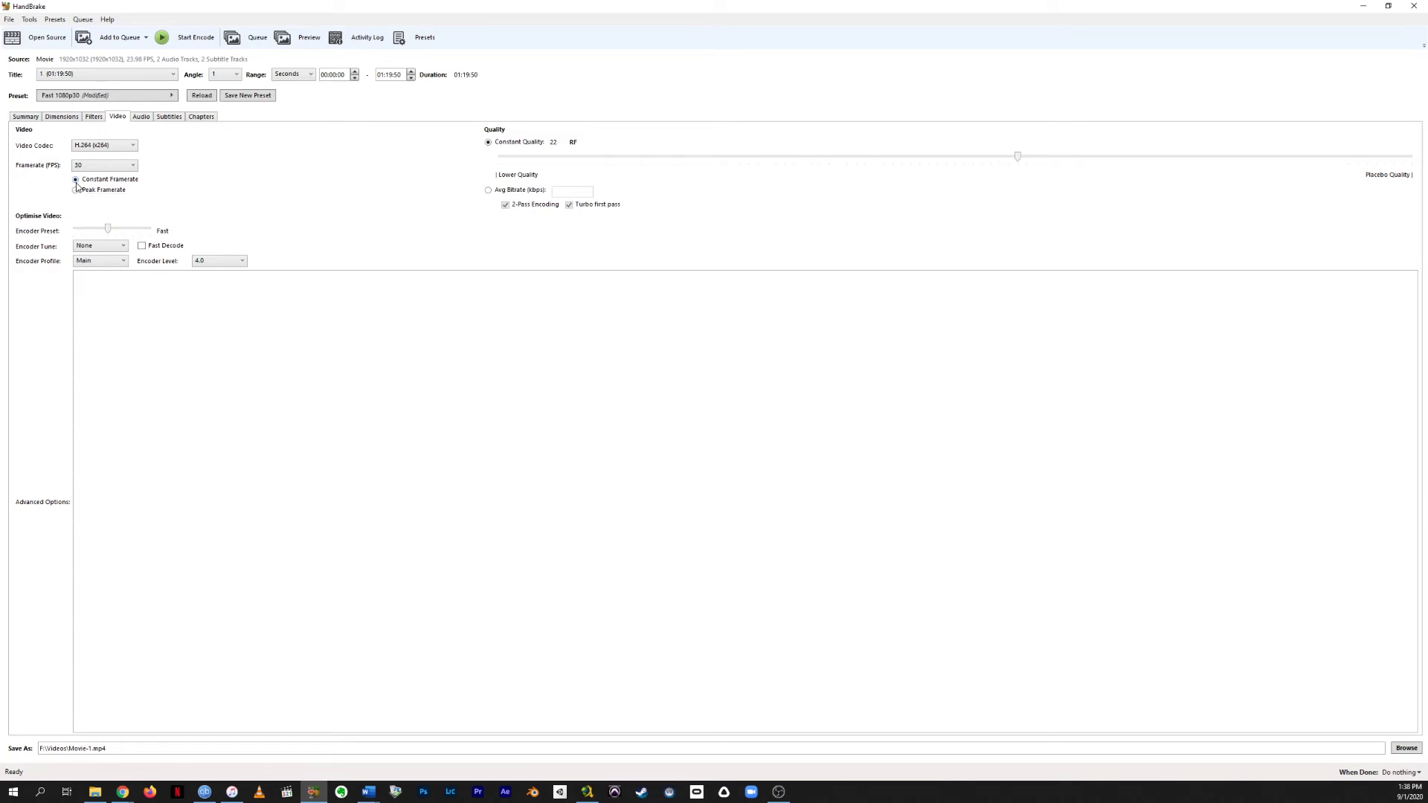
left_click(130, 170)
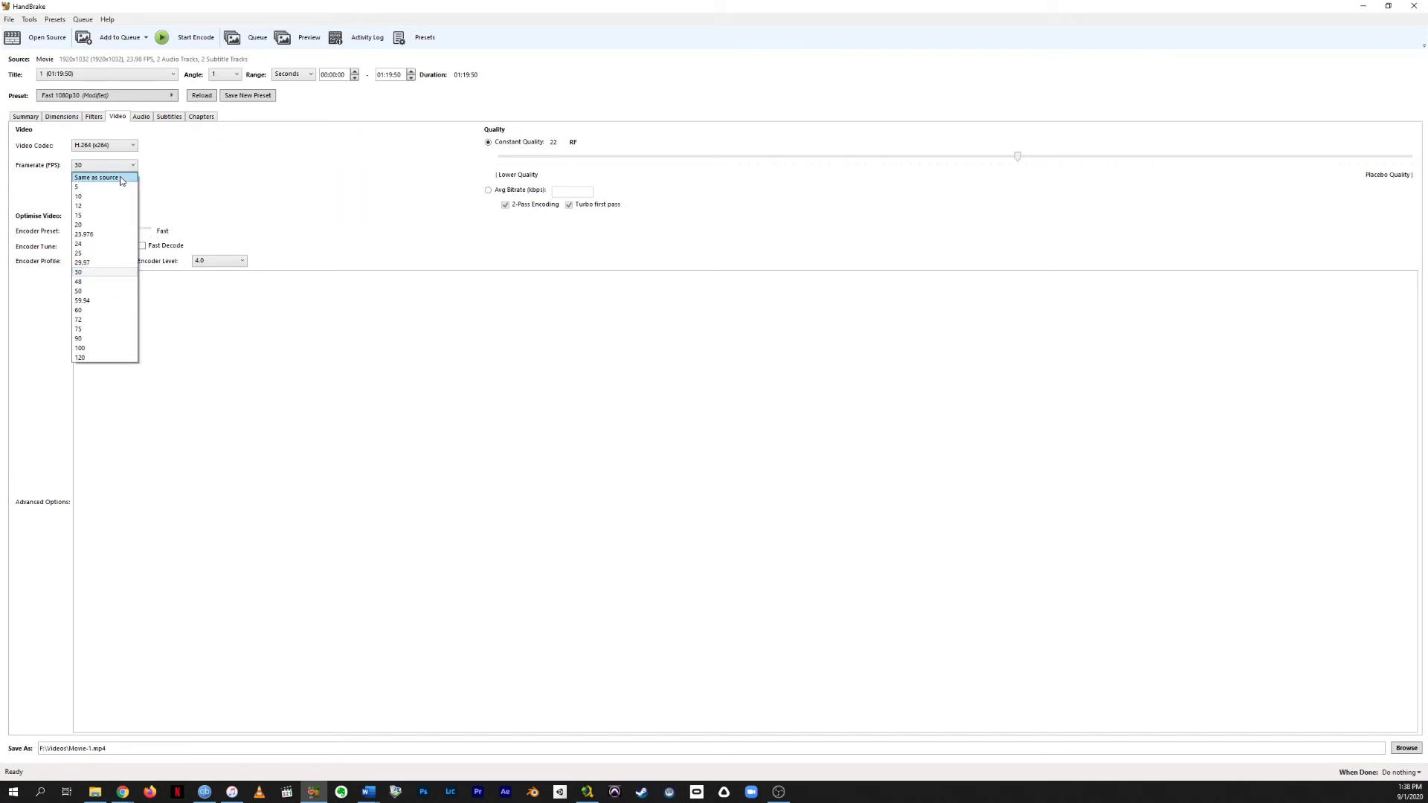
left_click(121, 178)
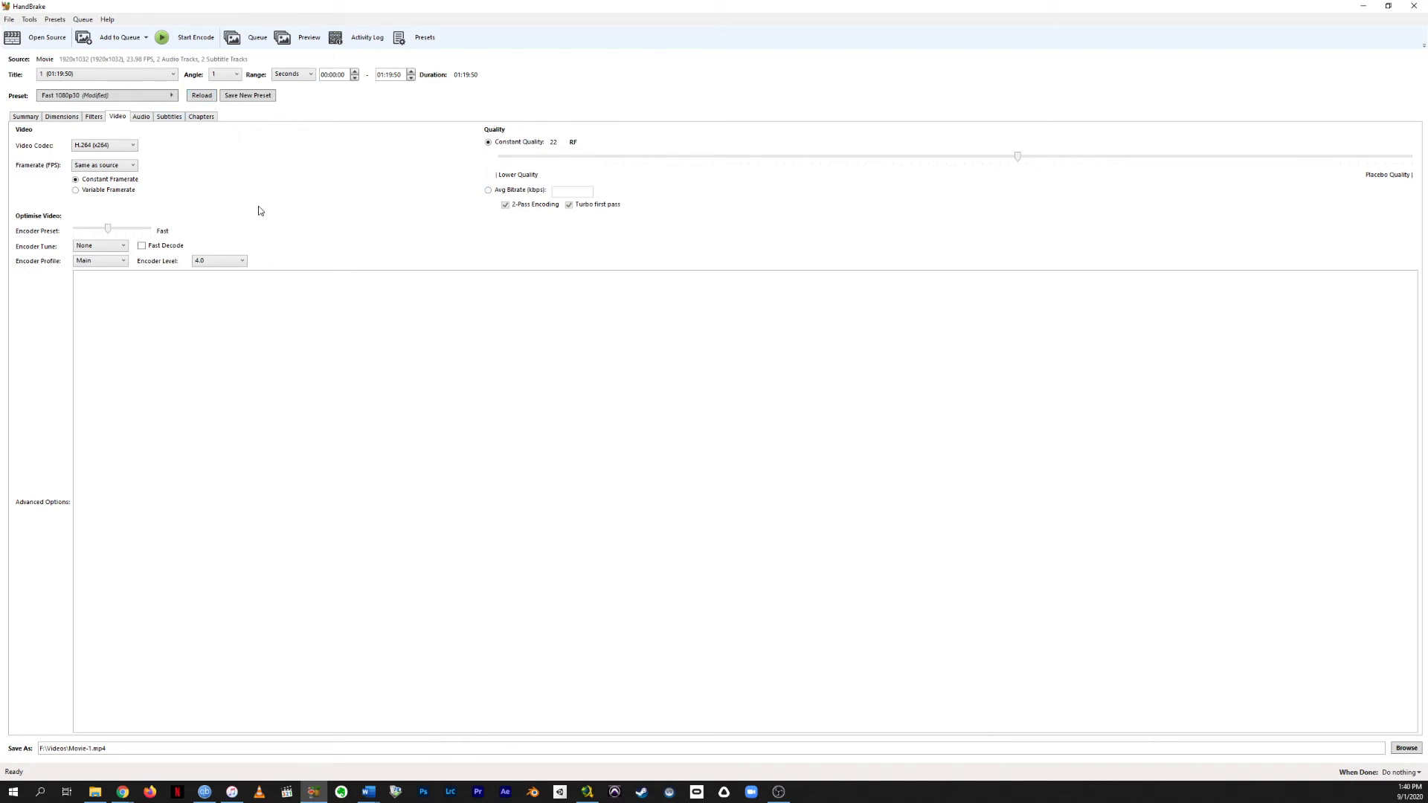
Keep the 1 Deutsch (AAC LC) track as the encode's audio on the Audio tab
left_click(140, 117)
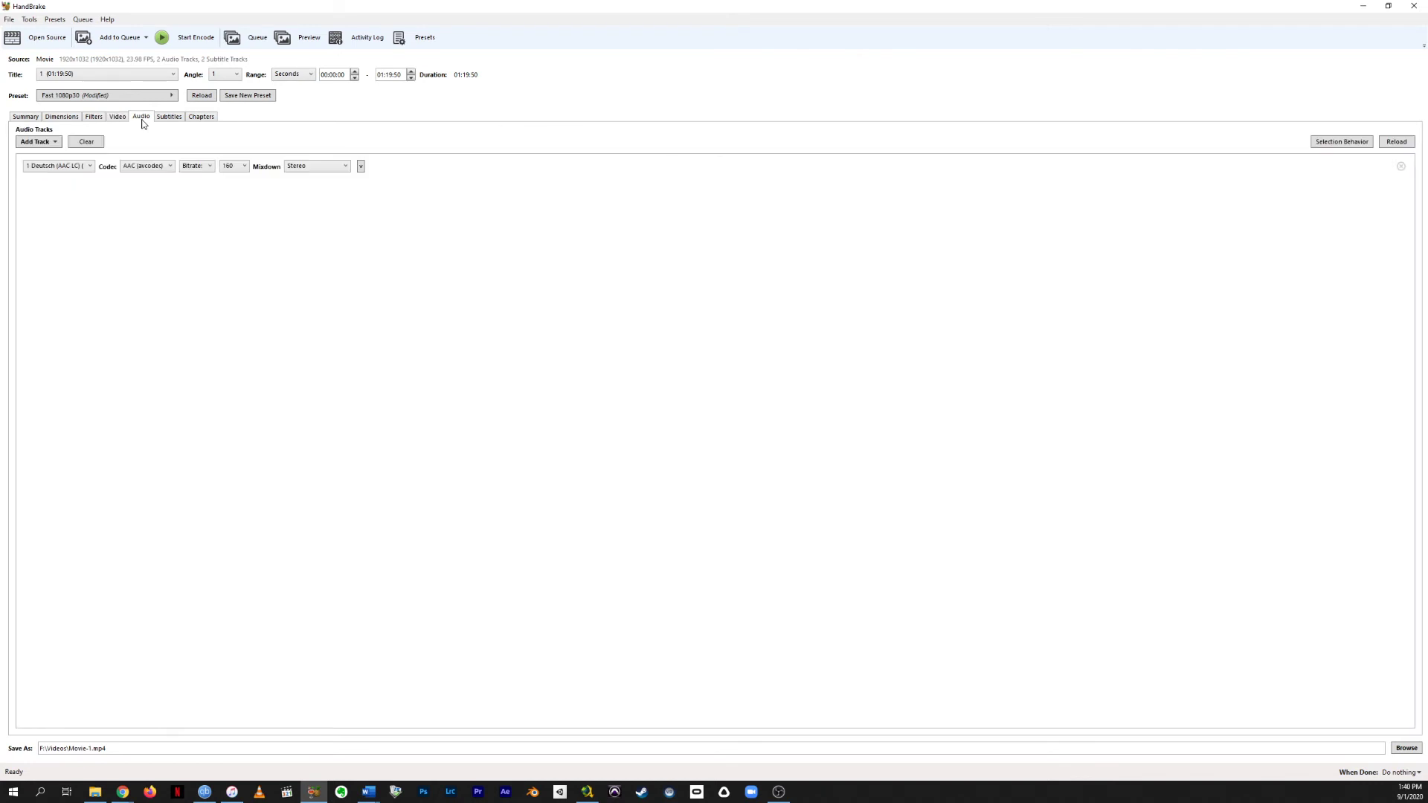
left_click(91, 167)
left_click(90, 180)
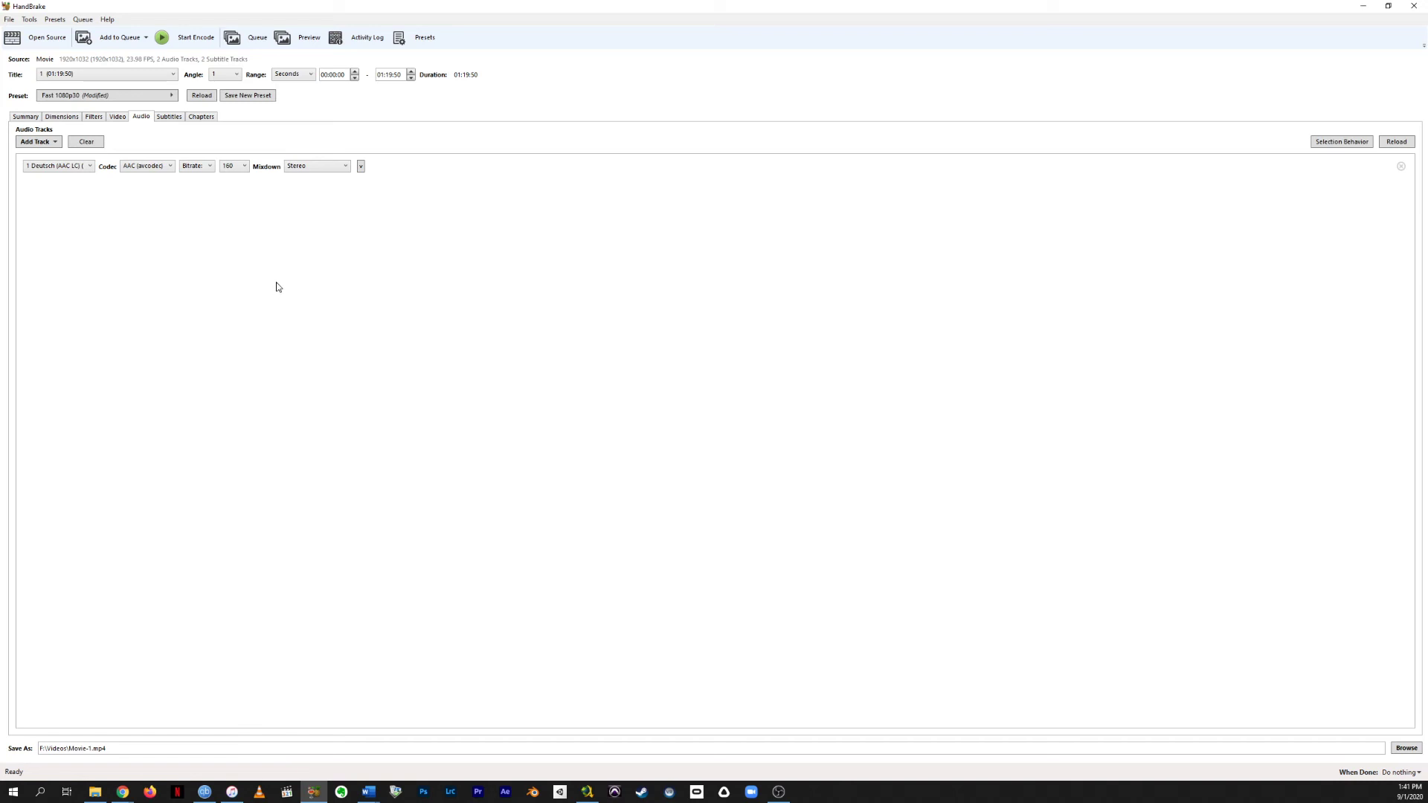
Burn in the 1 English [PGS] subtitle track and show the 16 chapter markers
left_click(177, 117)
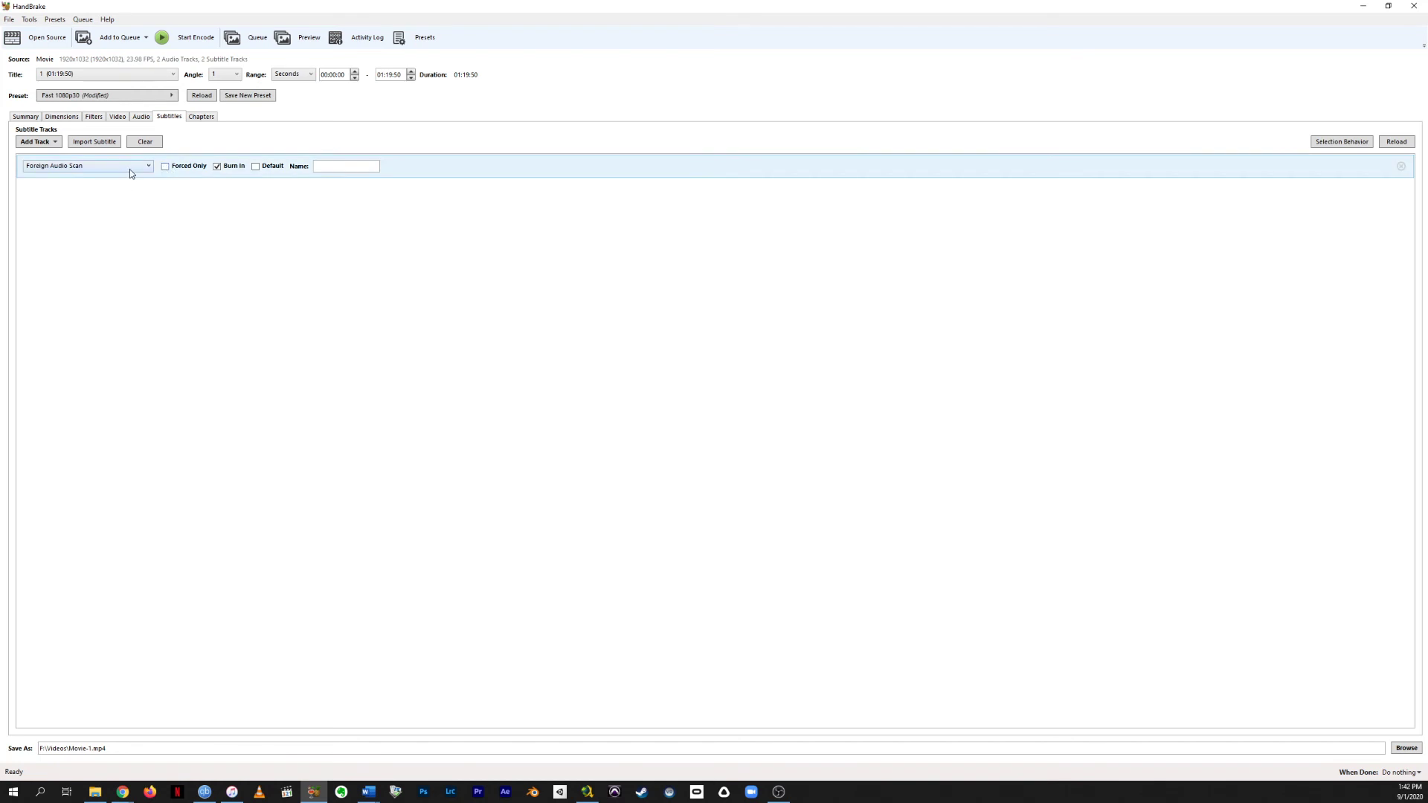
left_click(131, 167)
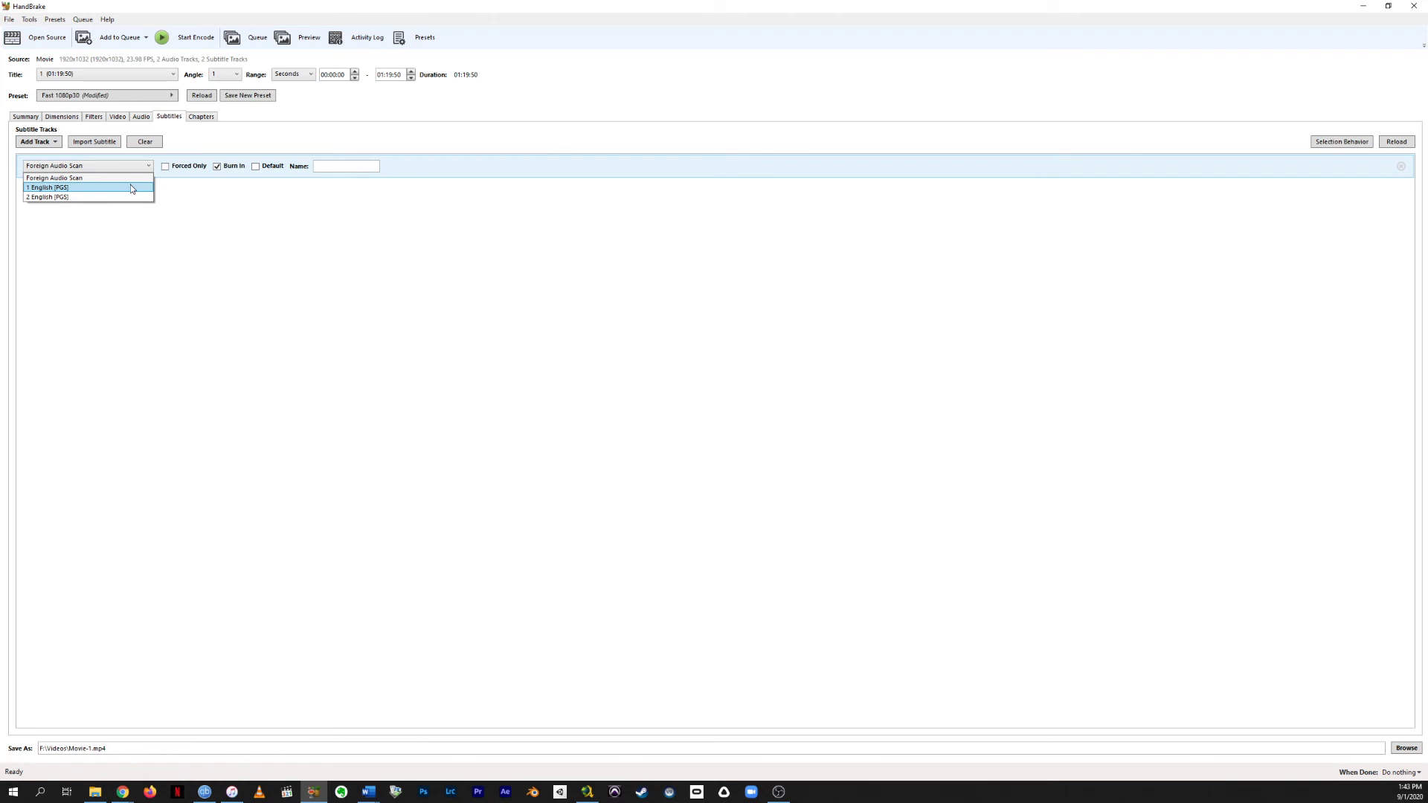
left_click(131, 187)
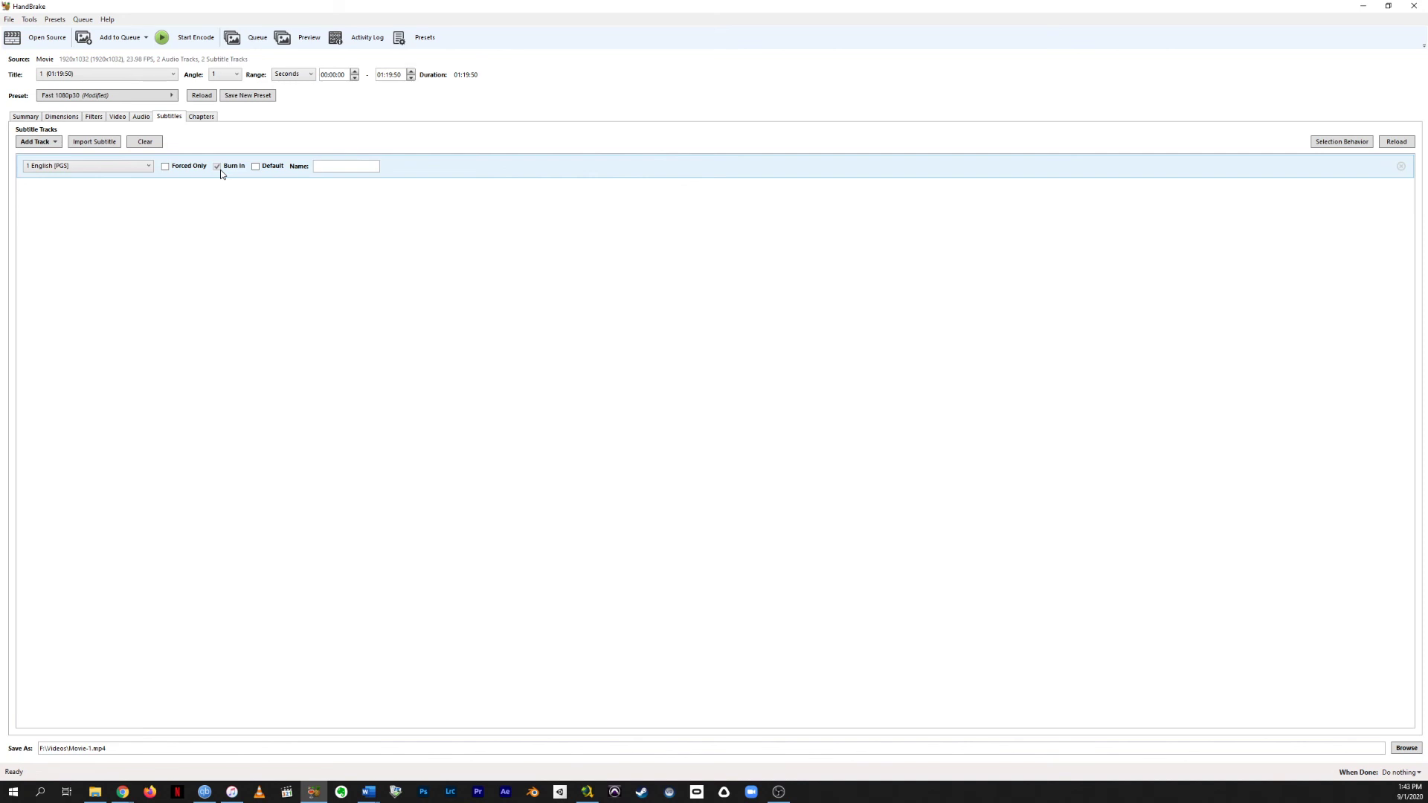
left_click(201, 117)
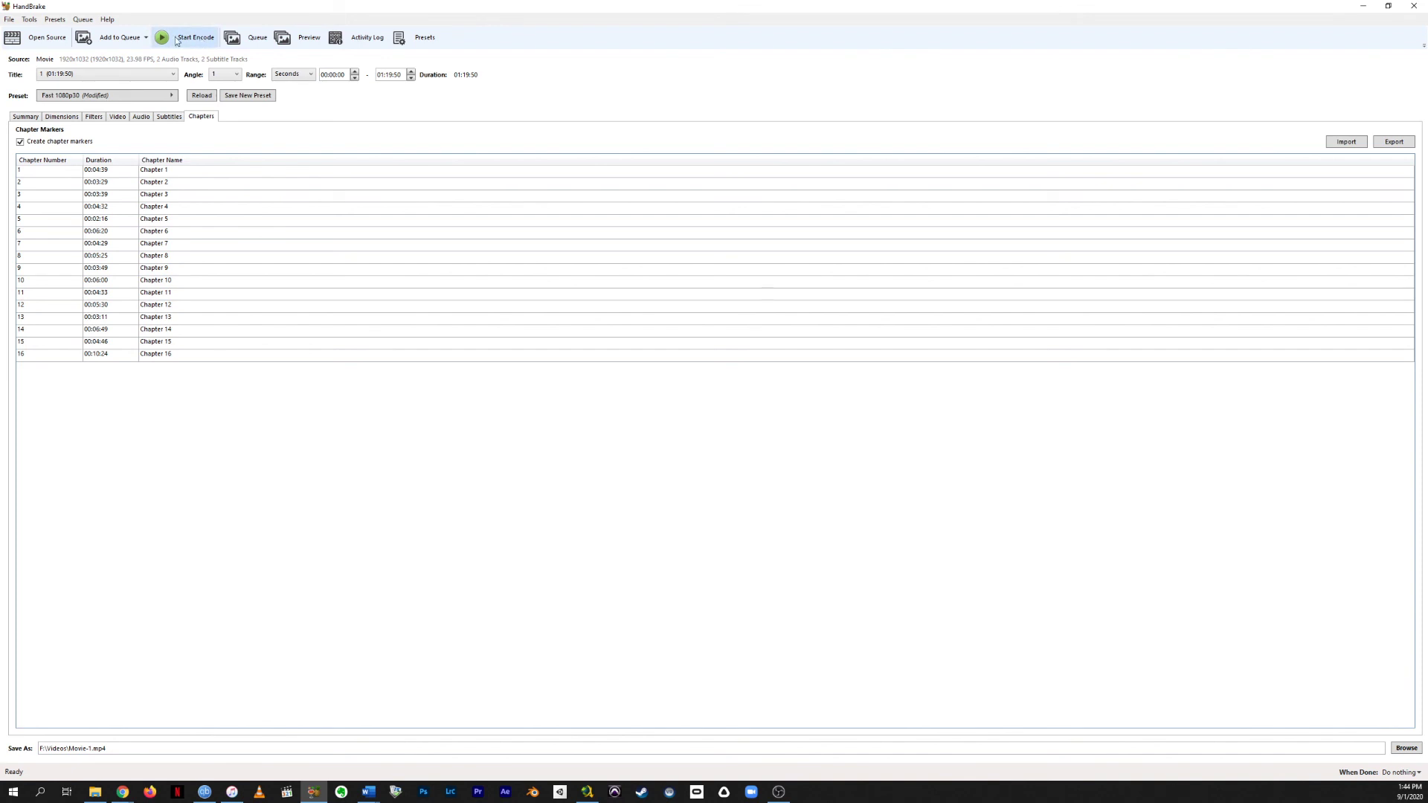
Add the Movie-1.mp4 encode to the queue as one pending job
left_click(128, 42)
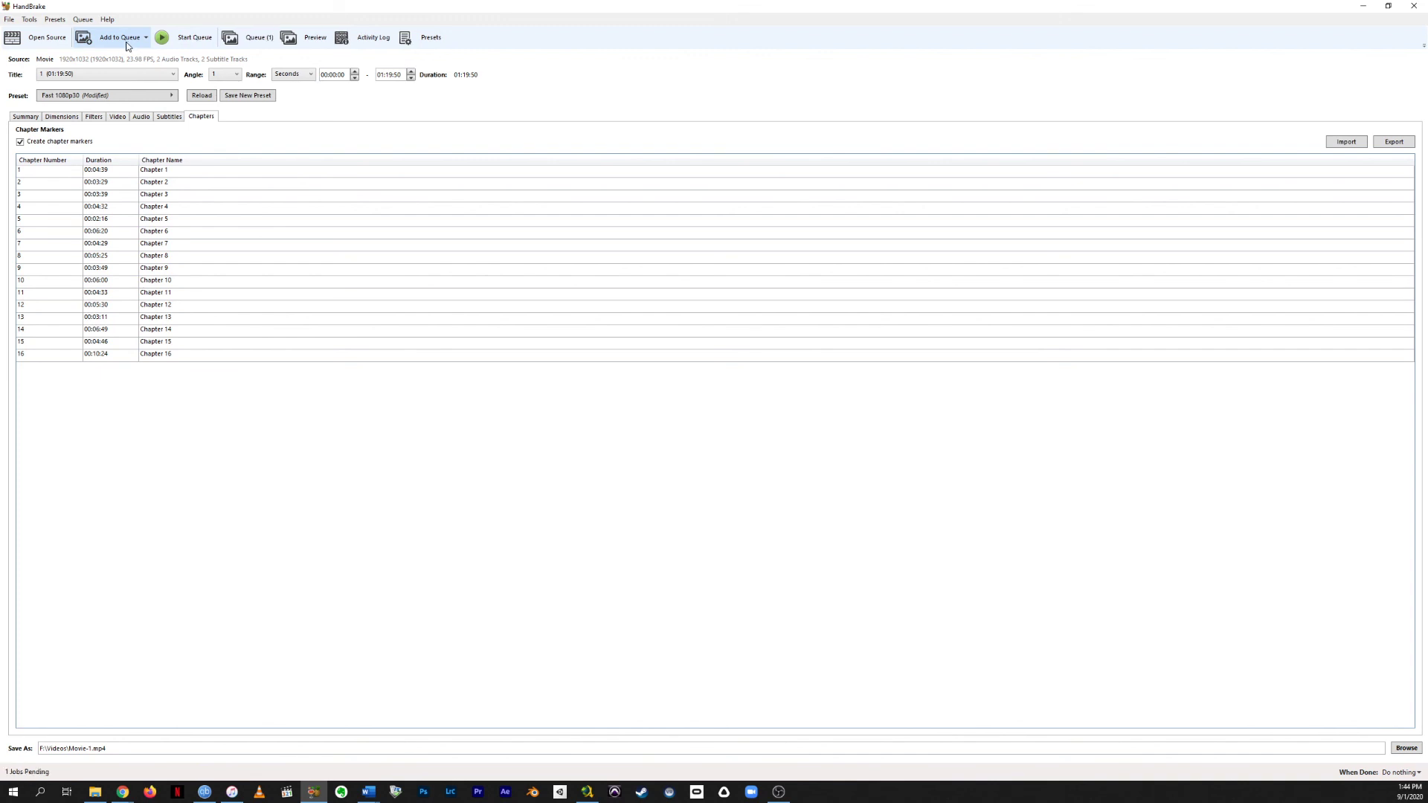
Load the VIDEO_TS DVD folder as the source and set its chapter range to 1 through 1
left_click(47, 38)
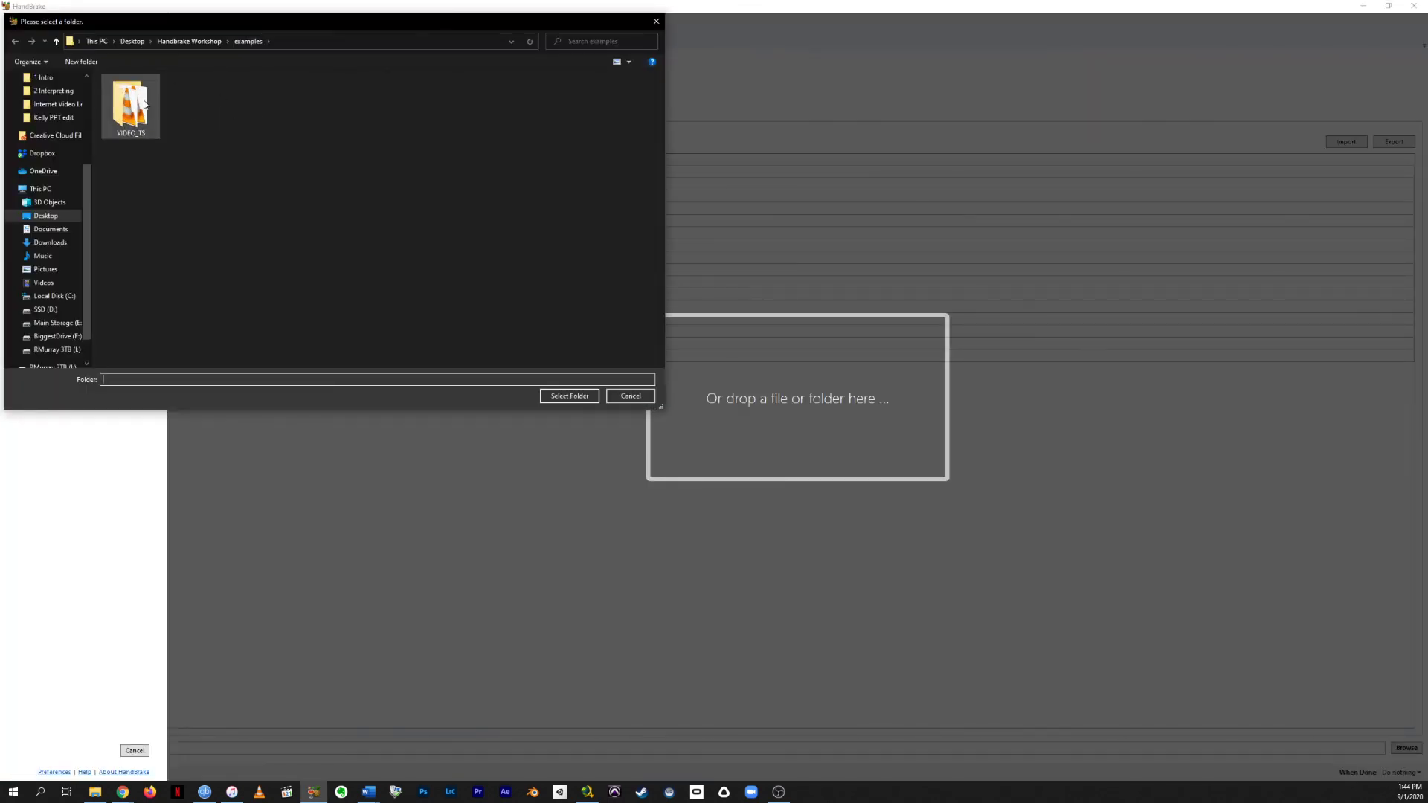
left_click(144, 104)
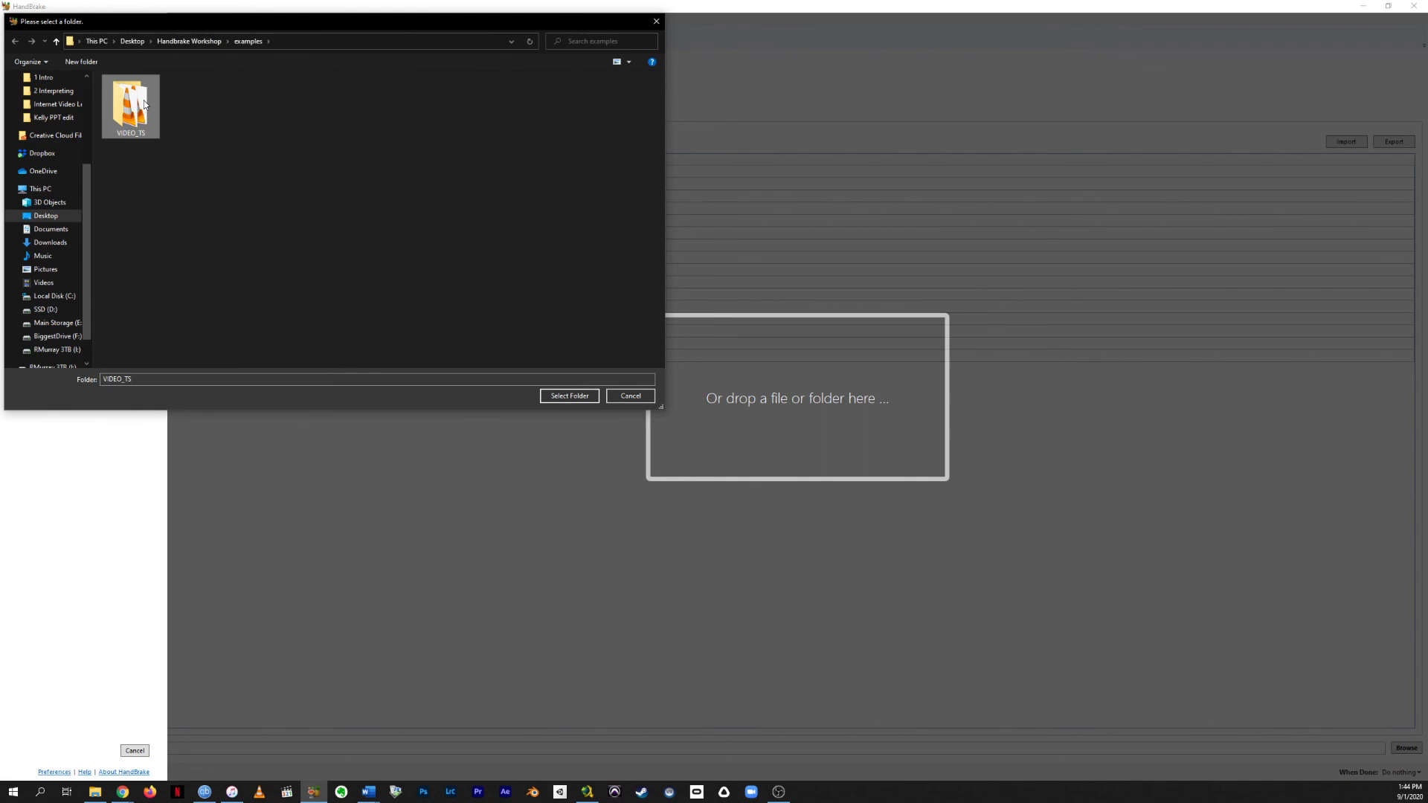
left_click(577, 399)
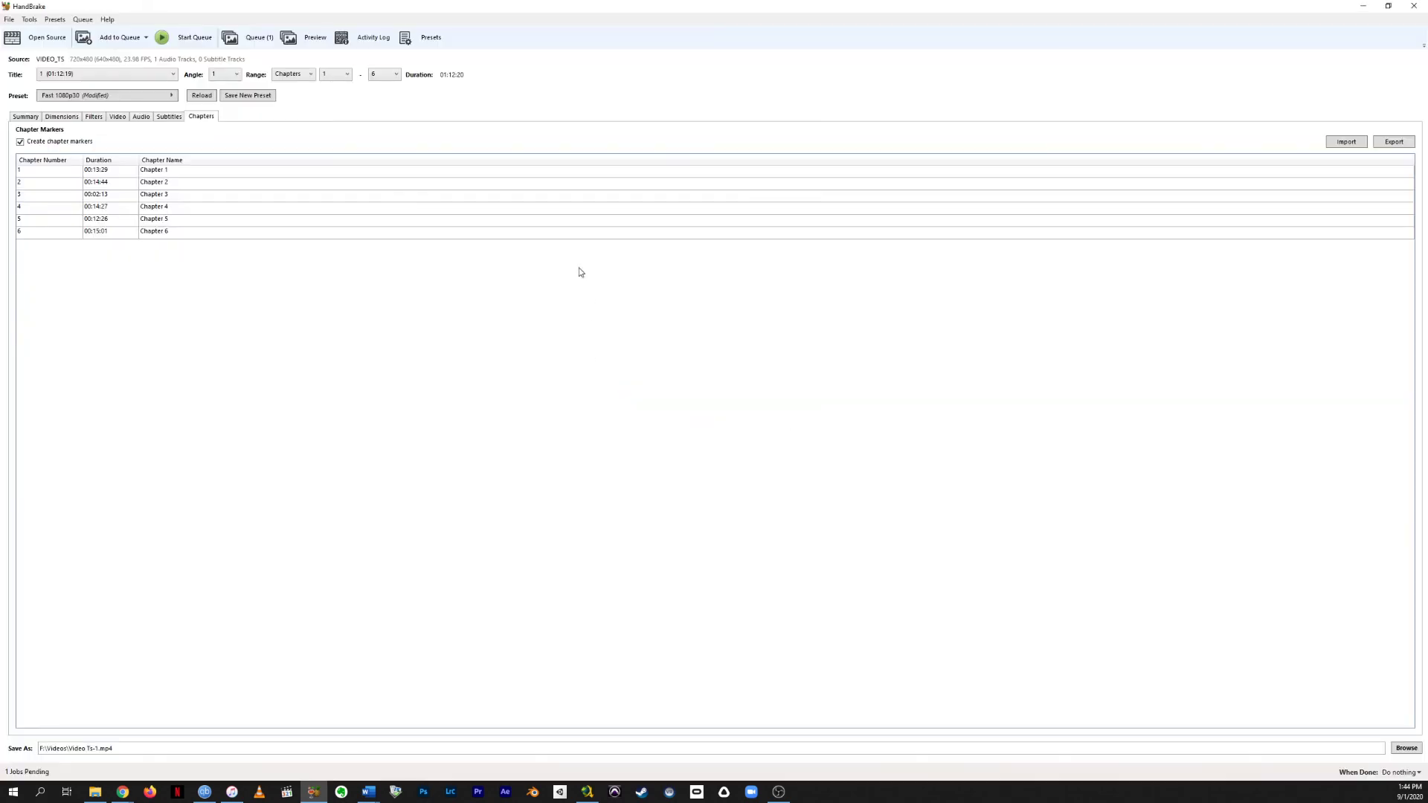
left_click(28, 118)
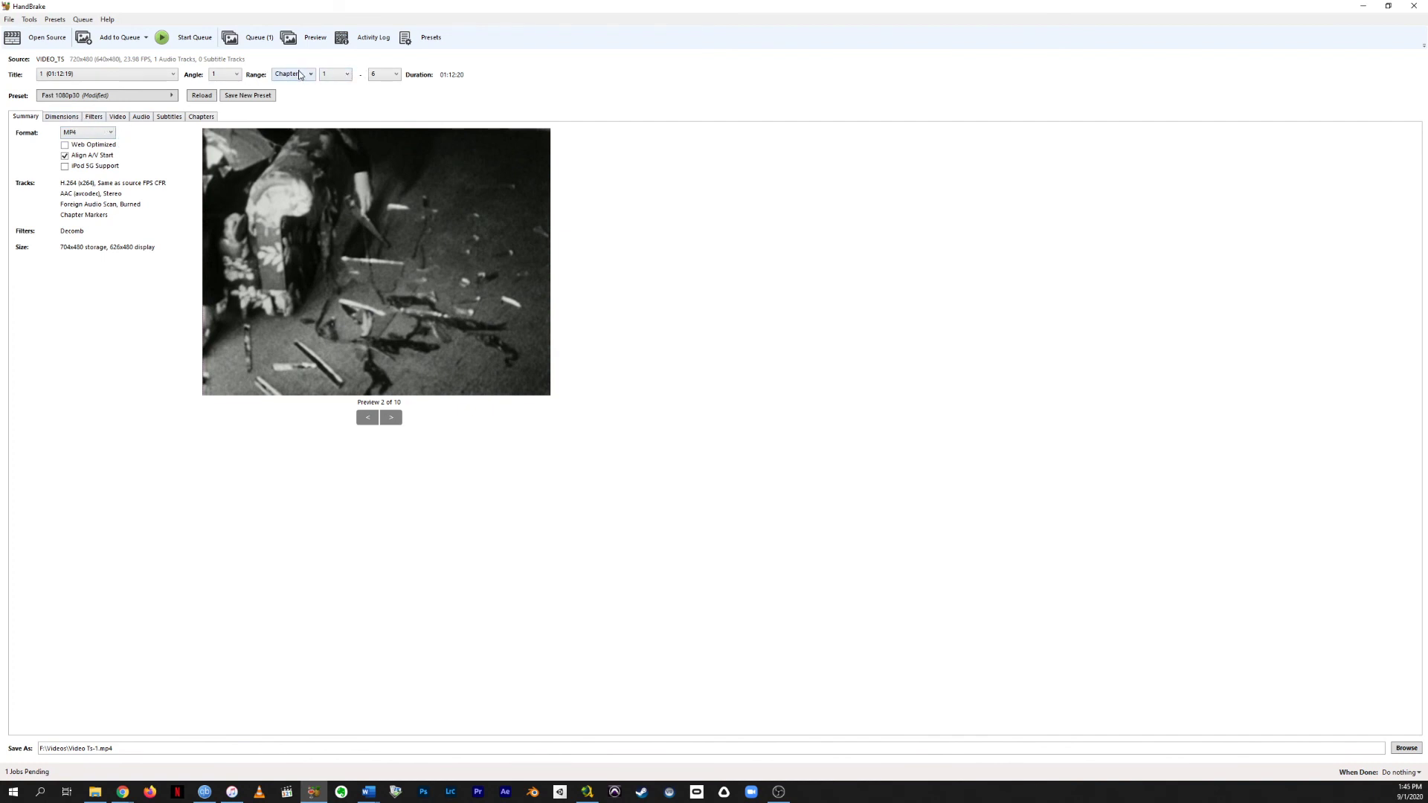
left_click(371, 77)
left_click(386, 91)
Queue the chapter-1 VIDEO_TS job, then review the Movie-1.mp4 and Video Ts-1.mp4 job details
left_click(88, 43)
left_click(231, 40)
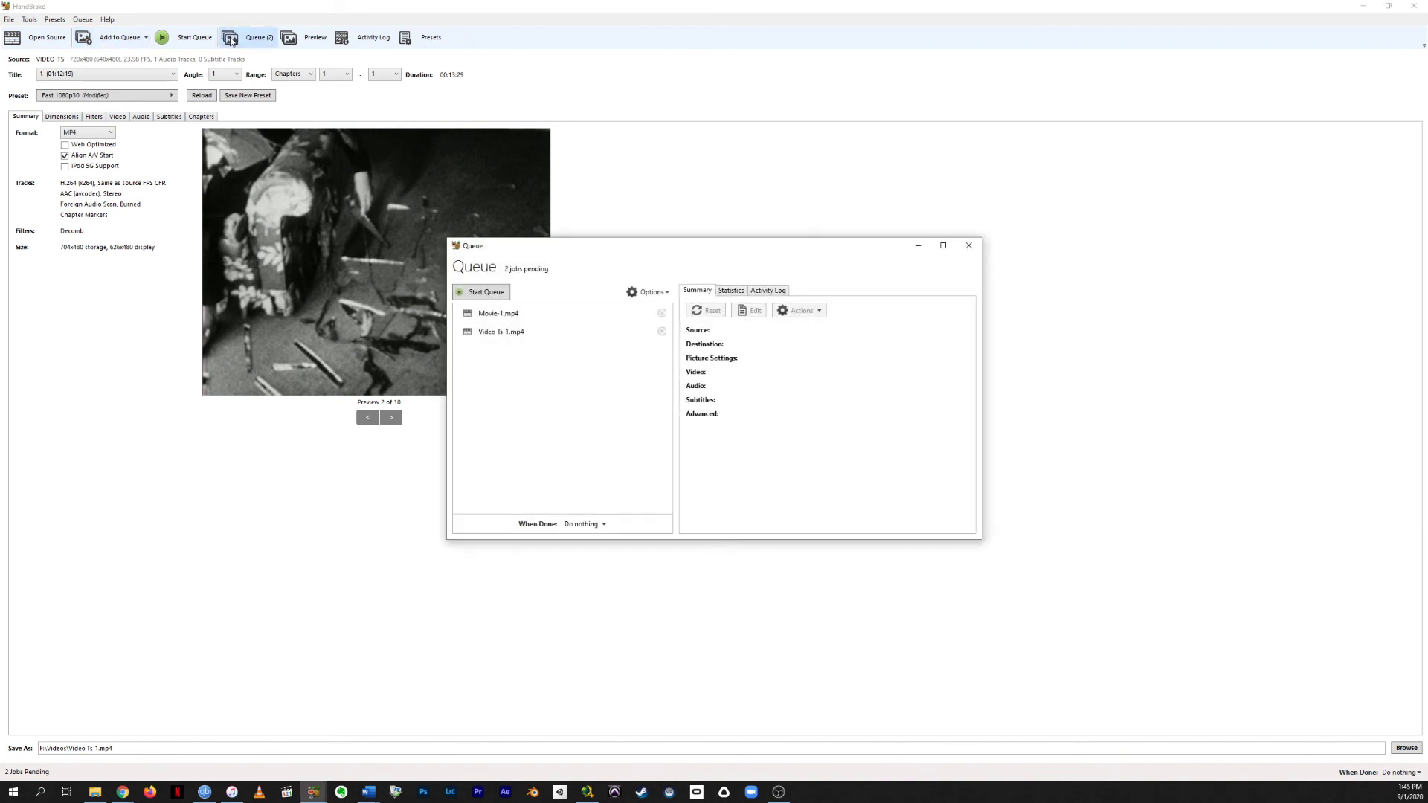
left_click(506, 319)
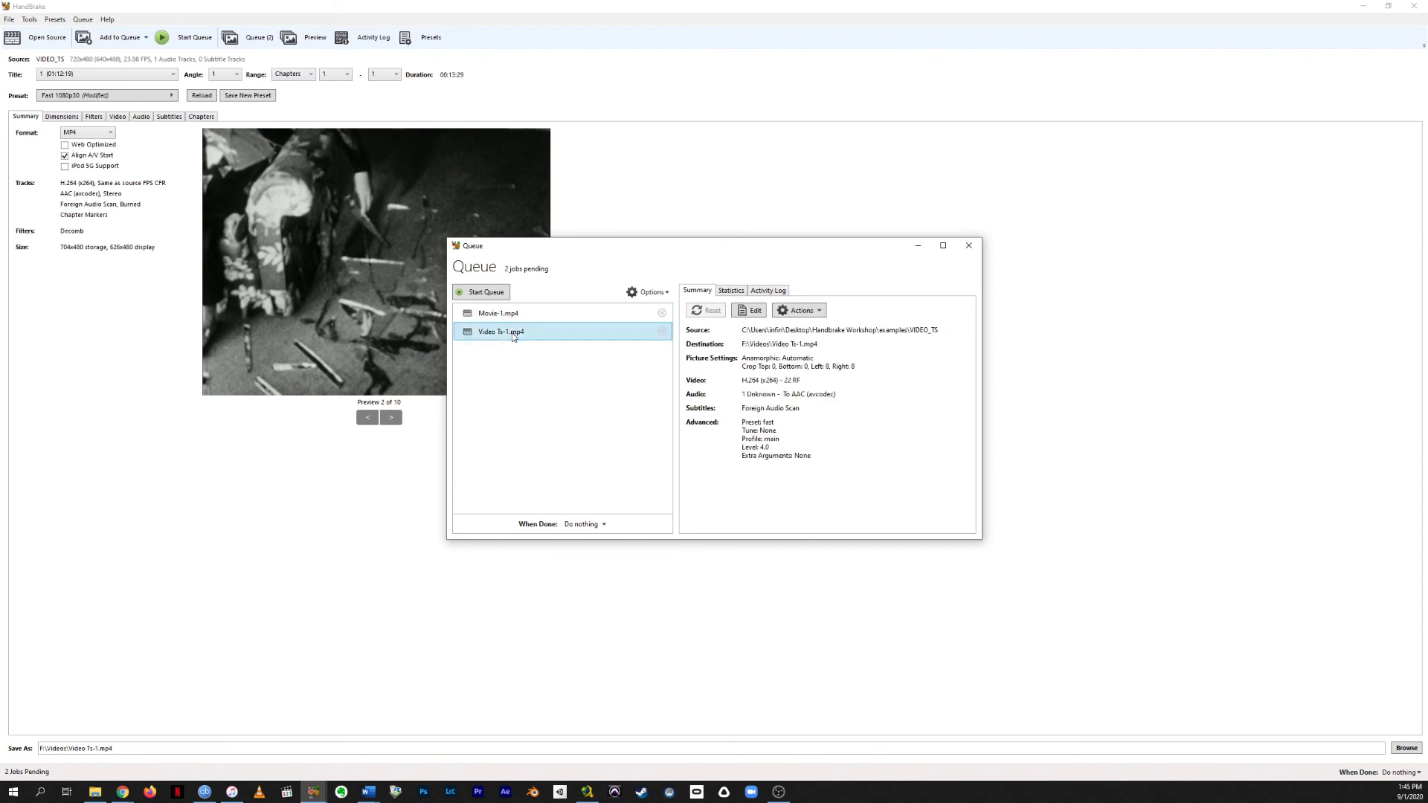
left_click(521, 332)
left_click(516, 320)
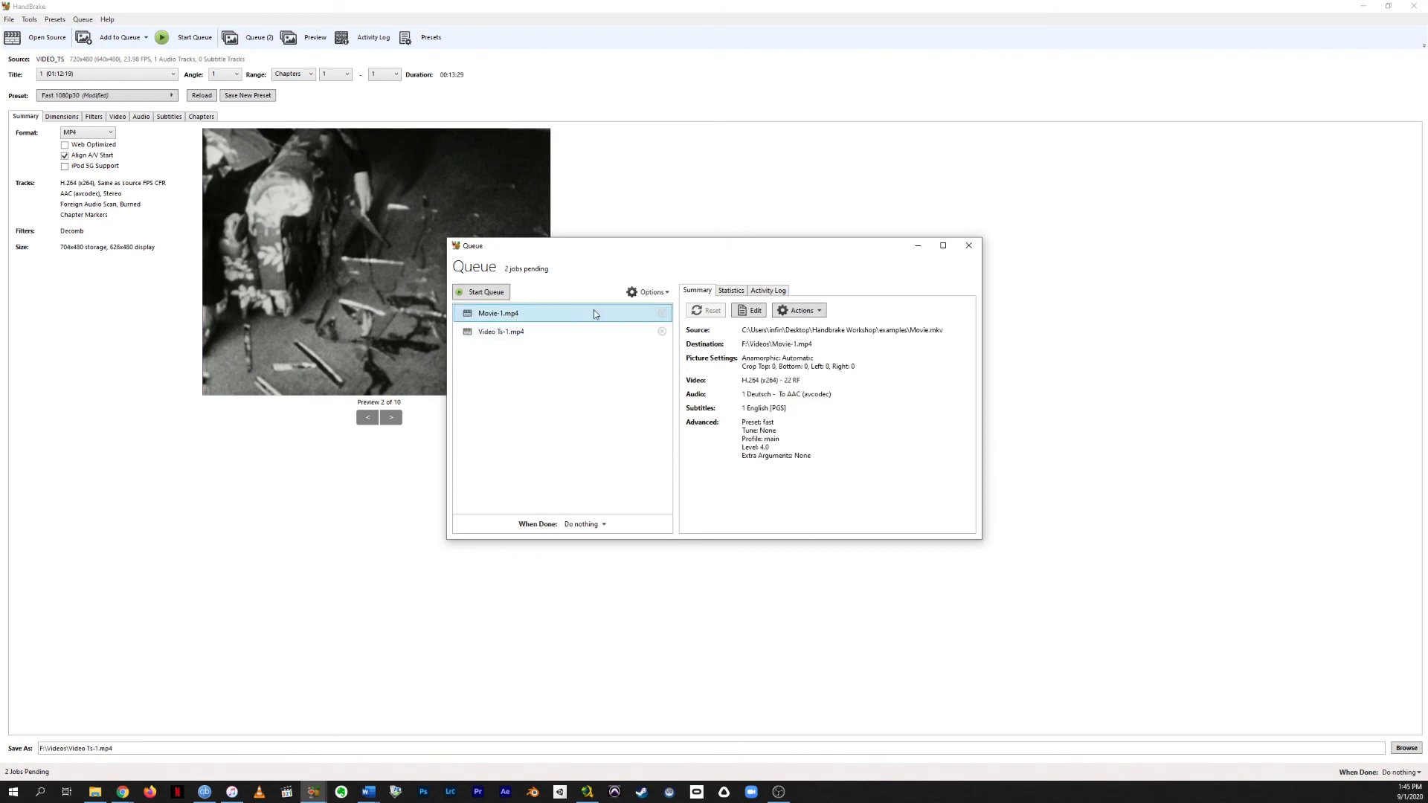
left_click(969, 245)
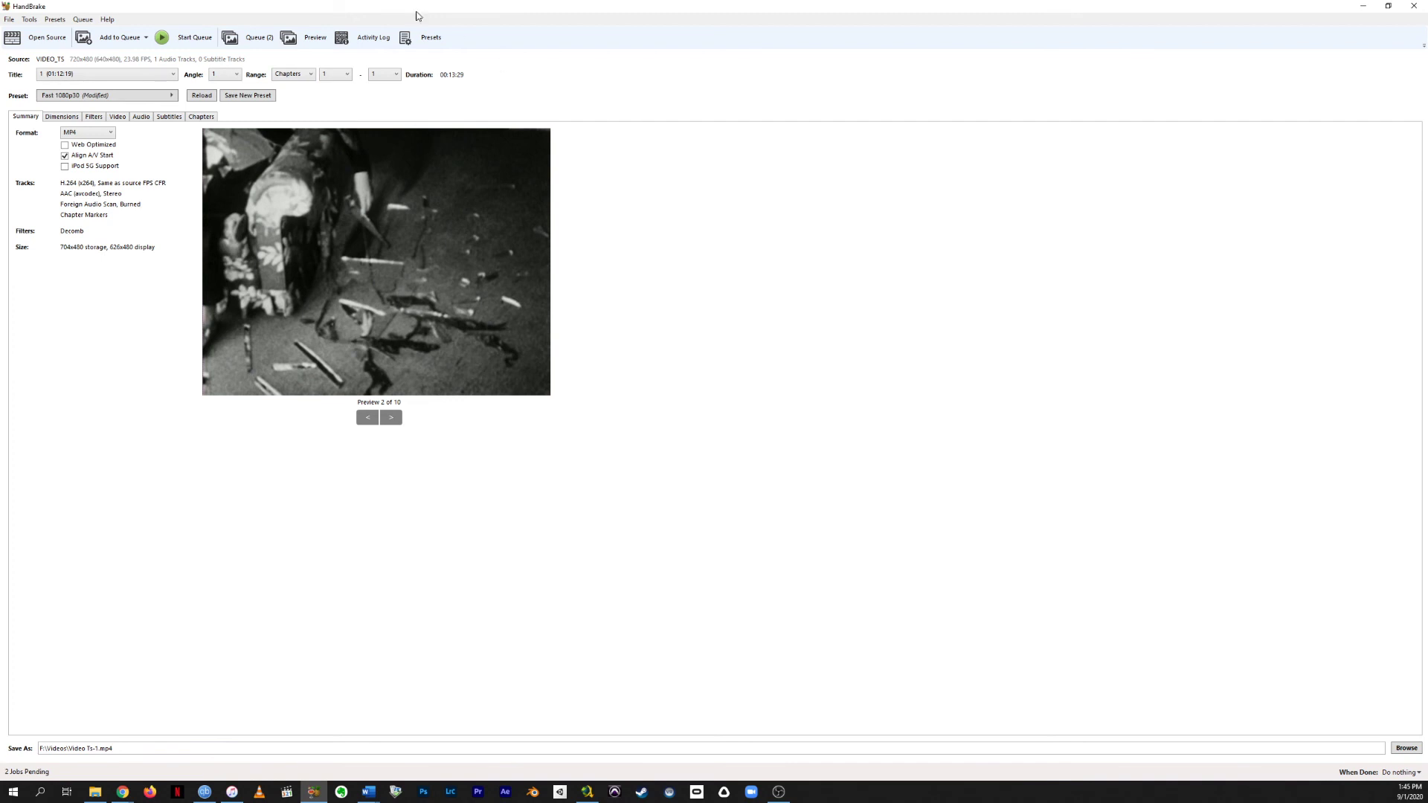